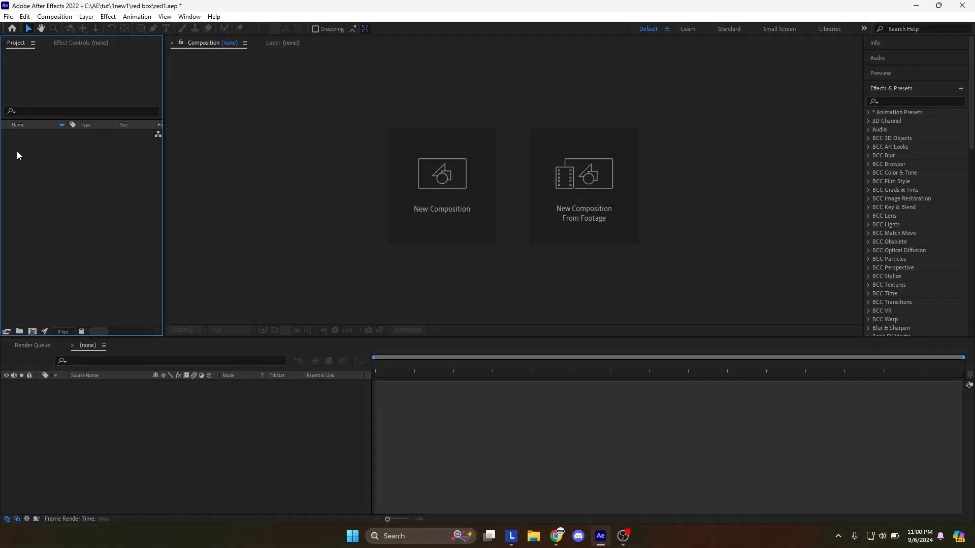
- Create a new 1080 x 1080 px composition at 60 fps, 5 seconds long, with a black background
right_click(18, 155)
click(56, 157)
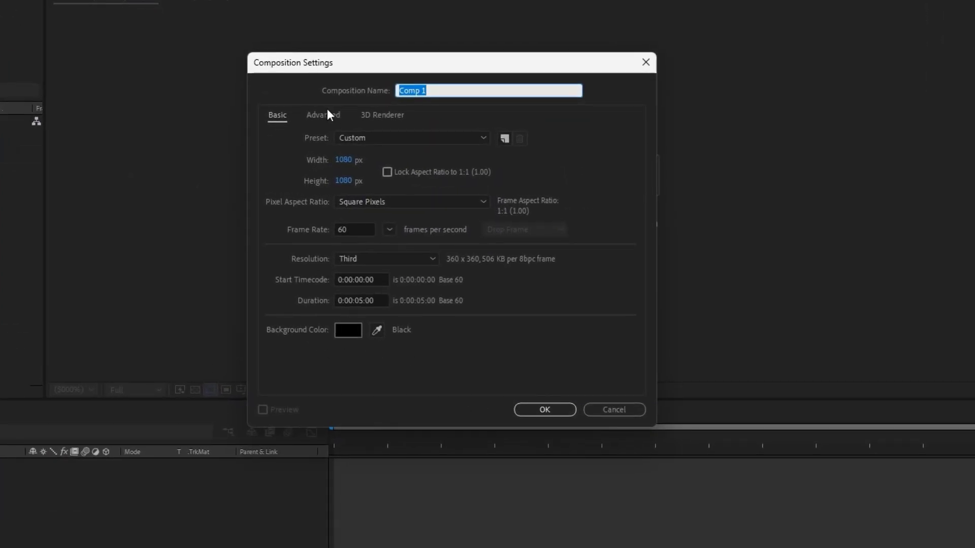
click(544, 409)
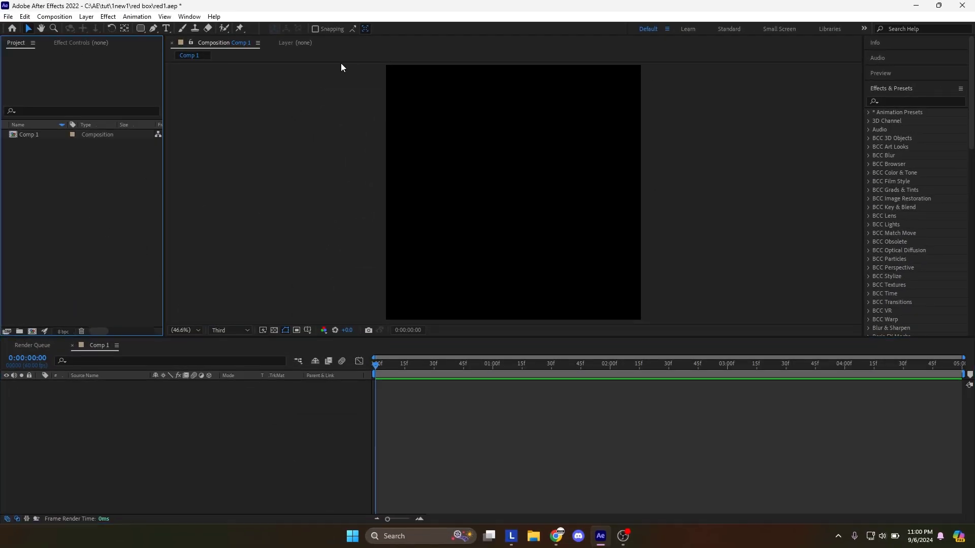
- Set up the Type tool with the Arial Bold font at a size of 120 px
click(166, 28)
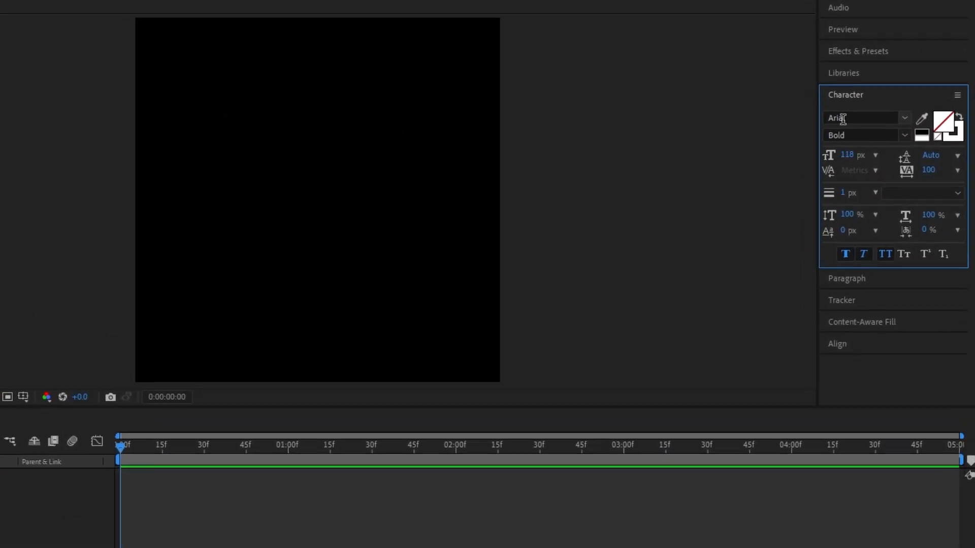
click(888, 137)
text(arial)
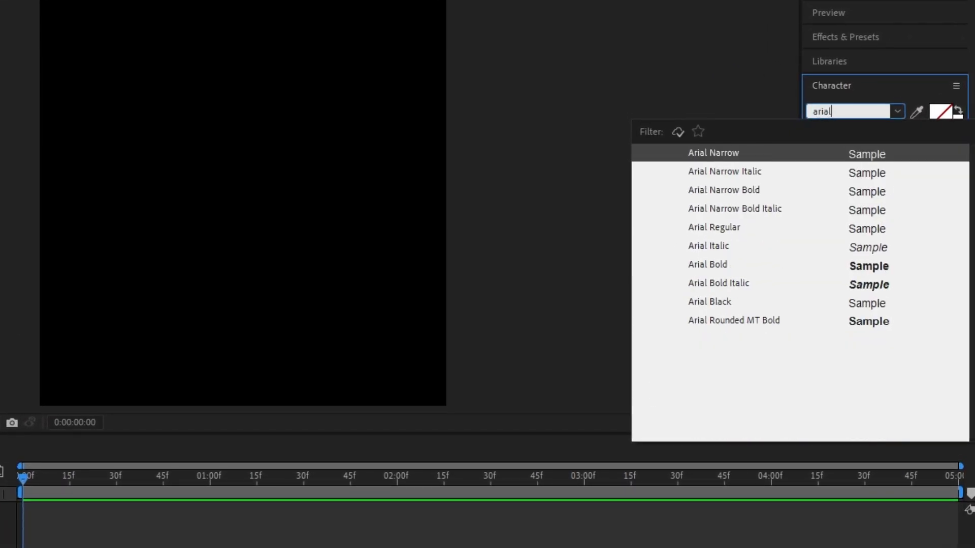
click(732, 264)
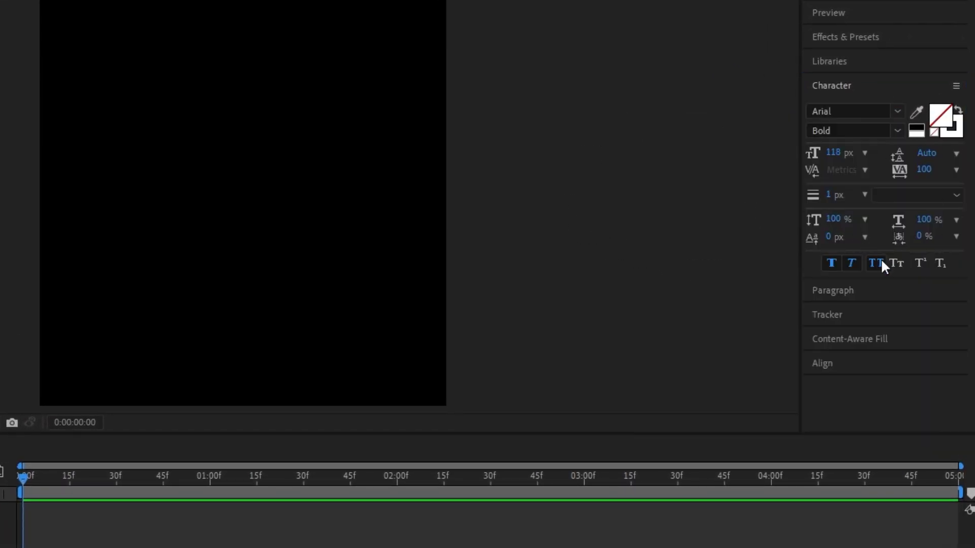
click(838, 155)
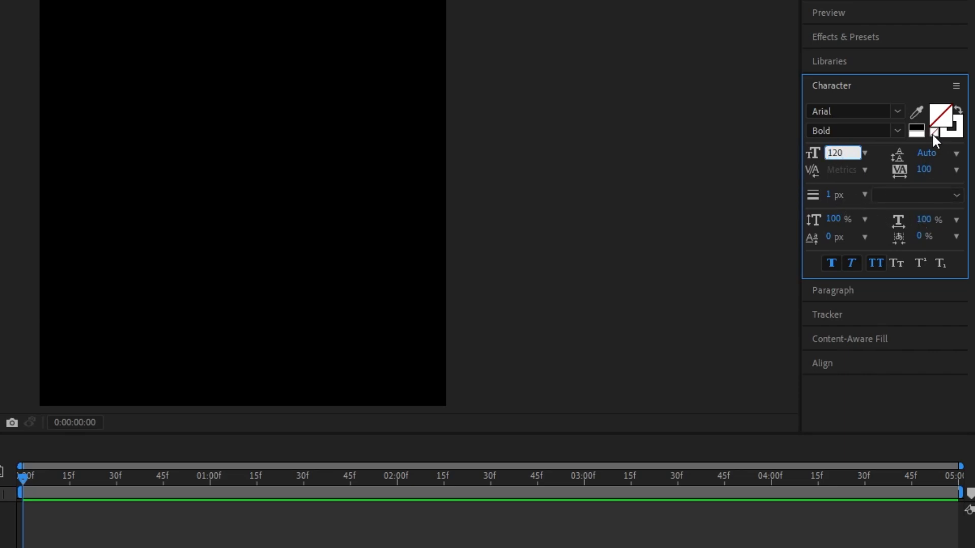
key(Return)
- Give the text a white fill and remove its stroke color
click(918, 134)
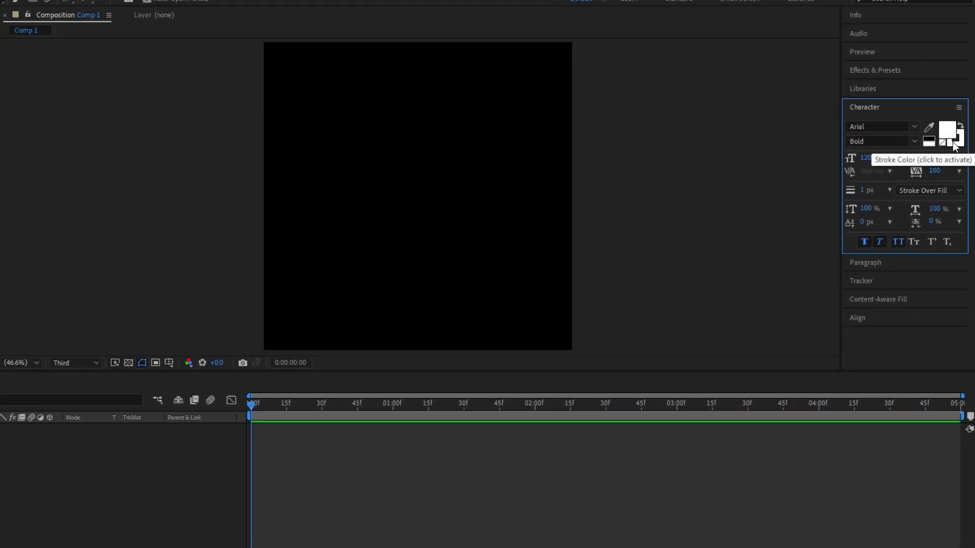
click(957, 133)
click(934, 132)
click(941, 116)
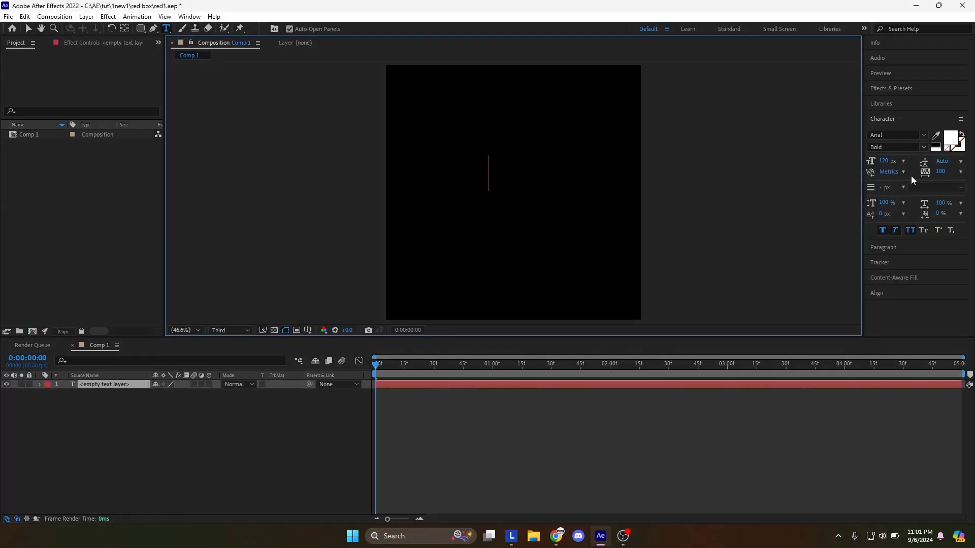
- Add a text layer in the composition reading "disappointment"
text(dis)
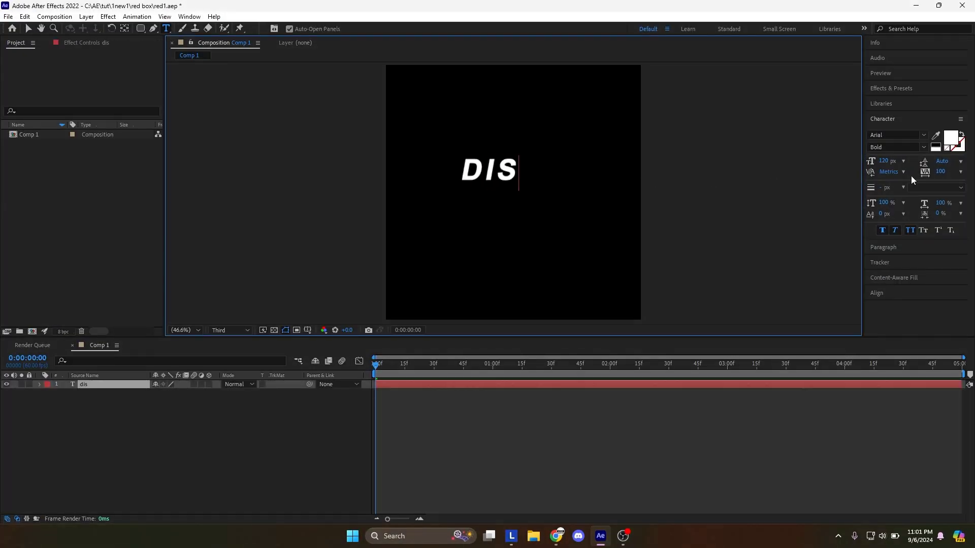
text(app)
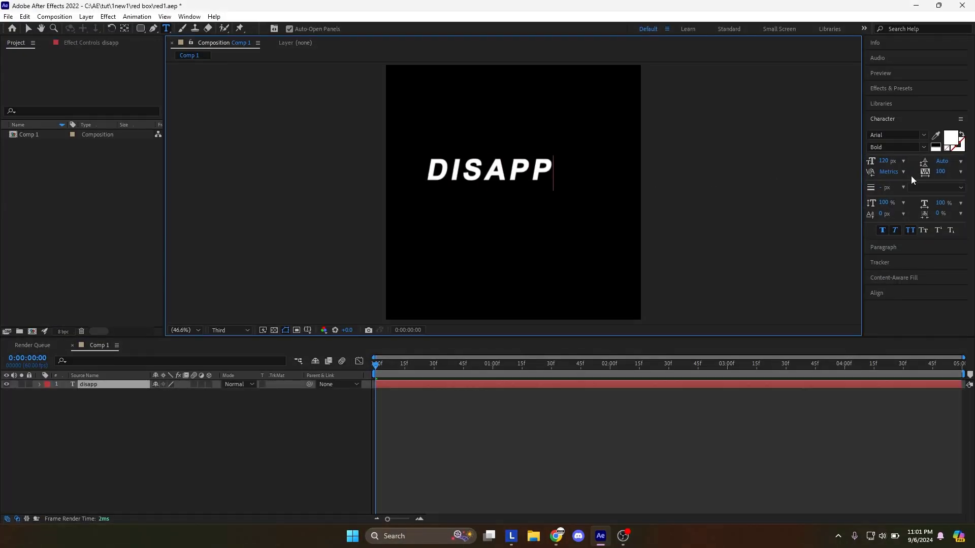
text(ointment)
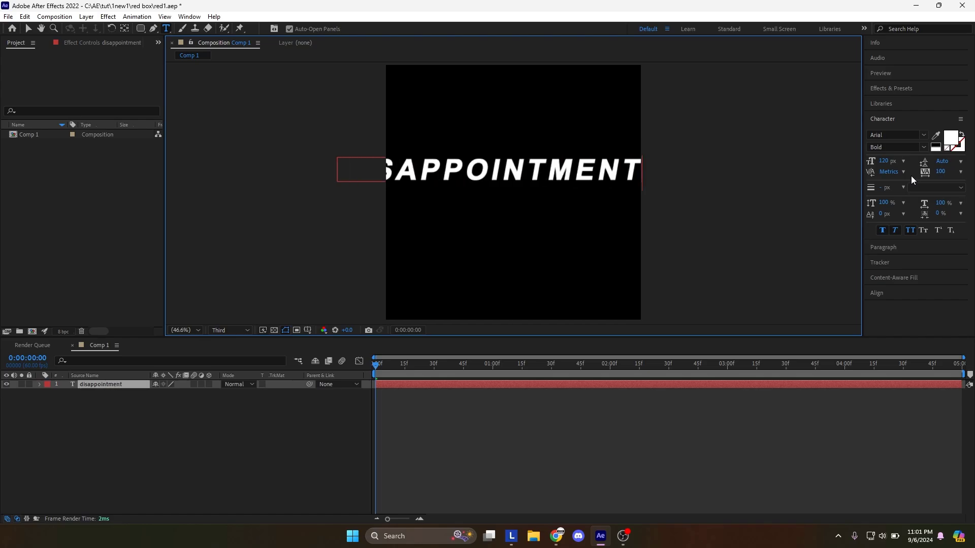
- Reduce the font size of the whole "disappointment" text to 40 px and finish editing the text
key(ctrl+a)
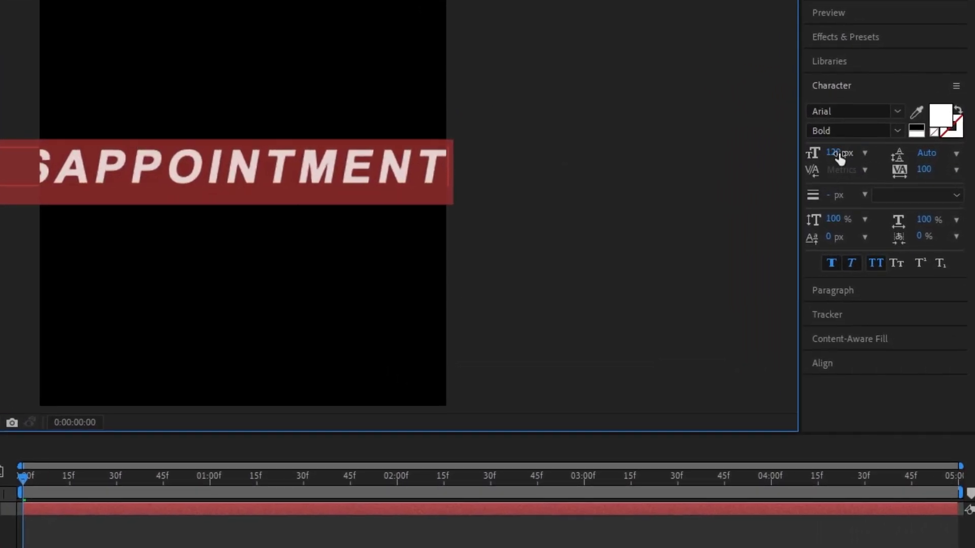
click(886, 162)
text(50)
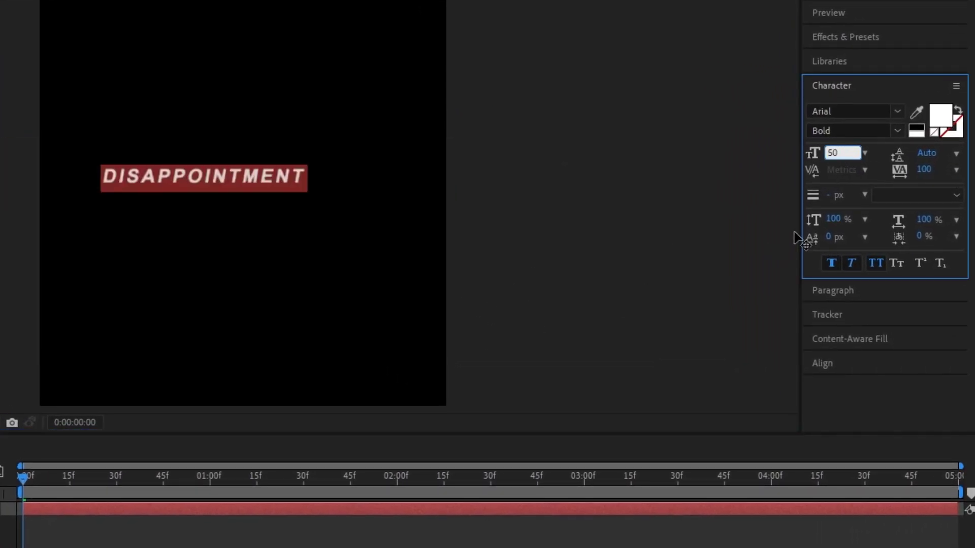
text(30)
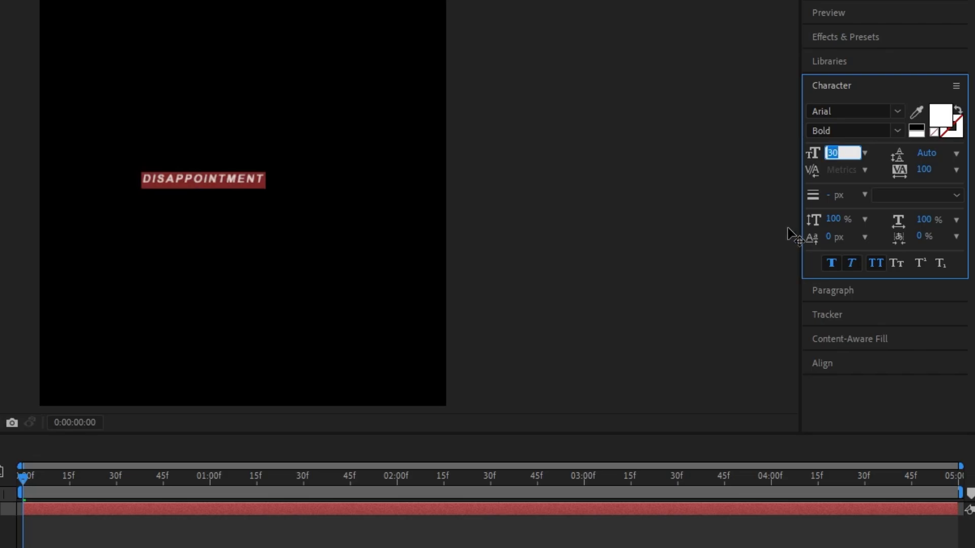
text(40)
click(321, 522)
click(328, 509)
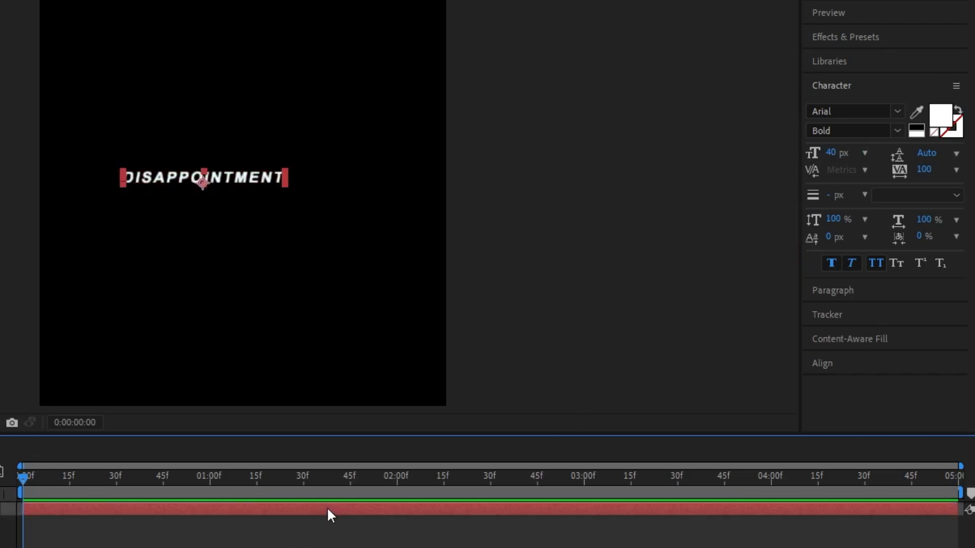
- Center the text layer horizontally and vertically in the composition and turn off its faux italic style
click(840, 364)
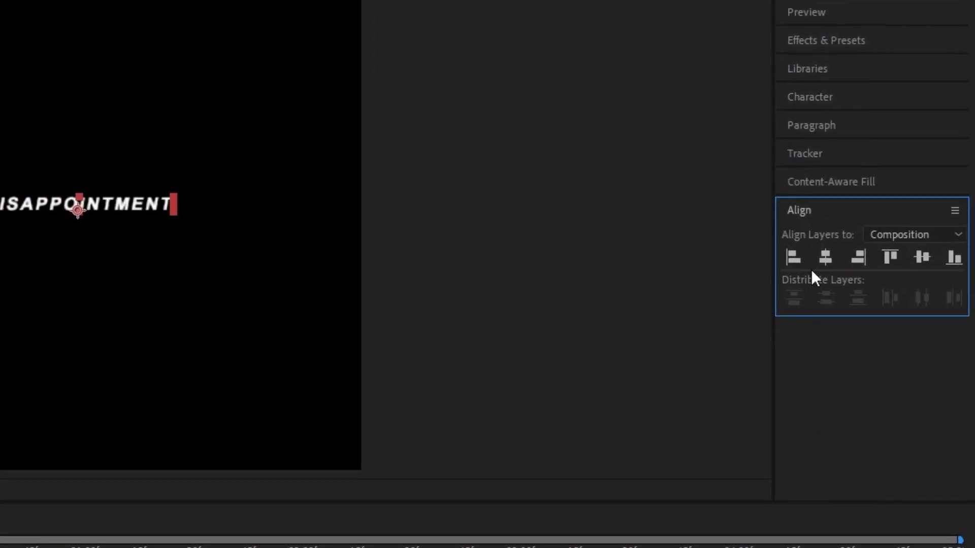
click(826, 258)
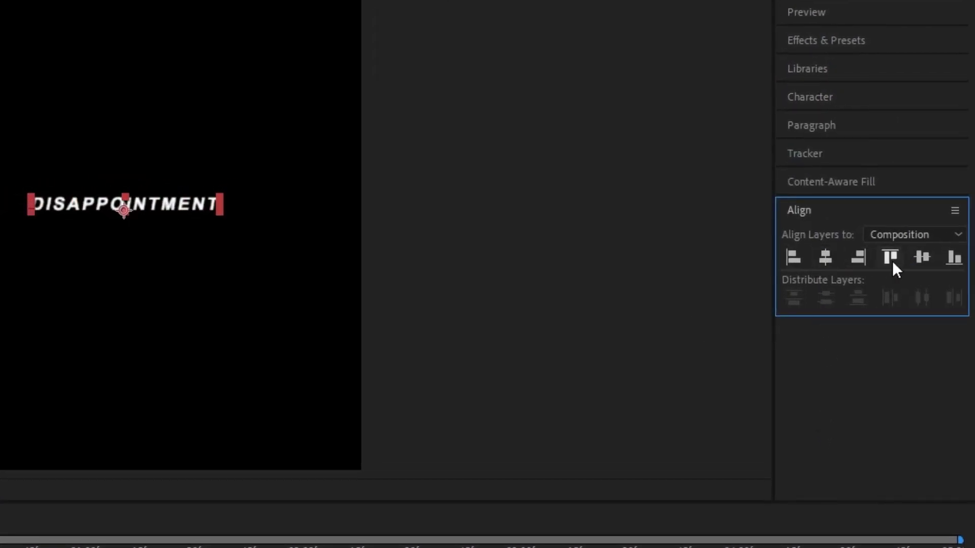
click(922, 257)
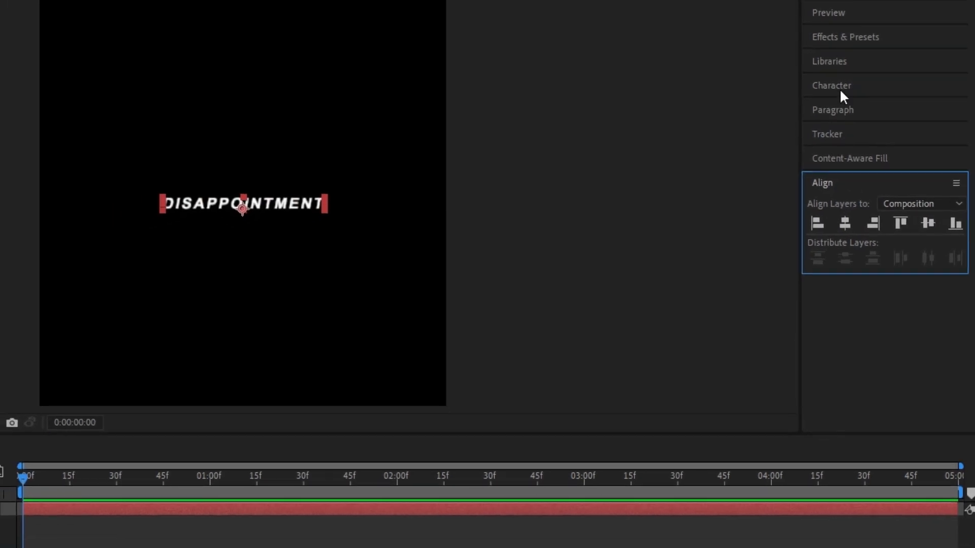
click(820, 97)
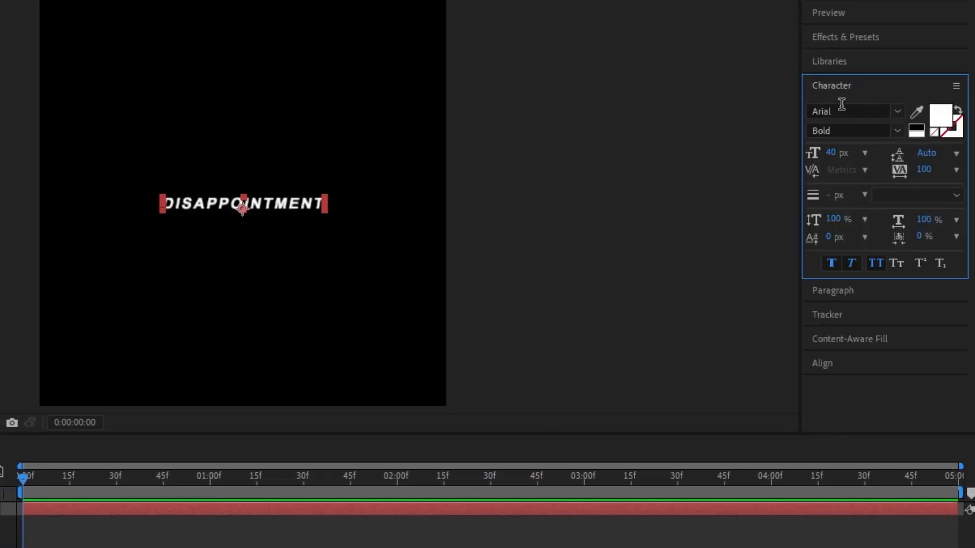
click(852, 263)
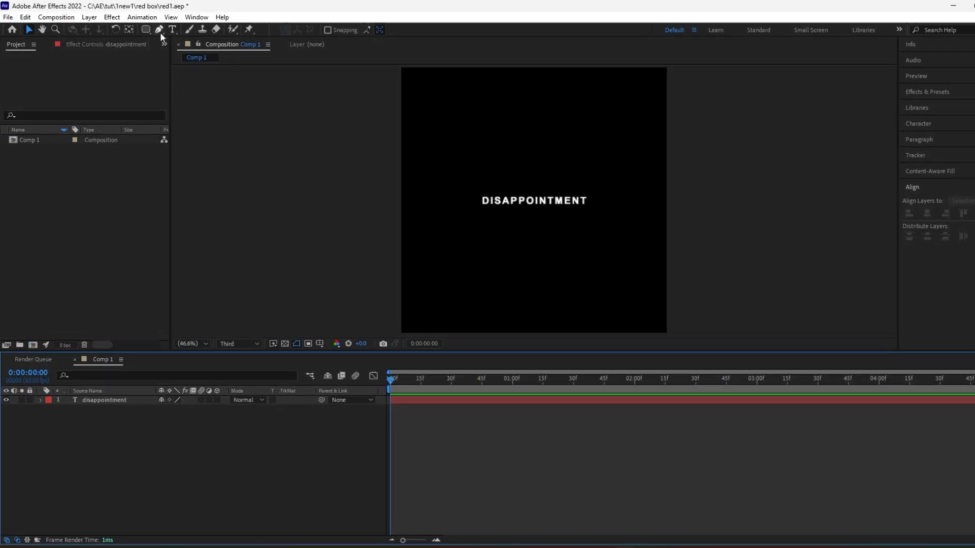
- Draw a red rounded rectangle without stroke that covers the DISAPPOINTMENT text with a small margin
click(140, 28)
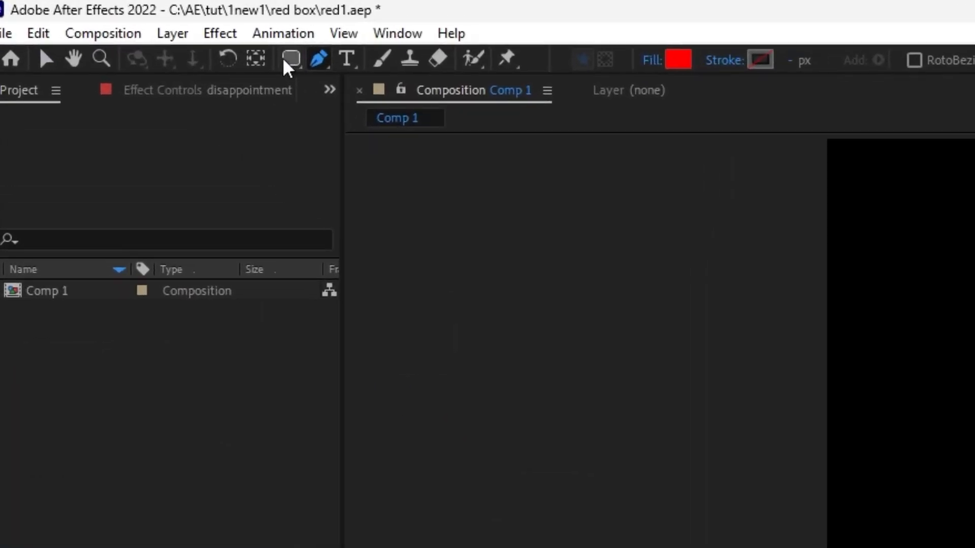
drag(407, 83, 487, 222)
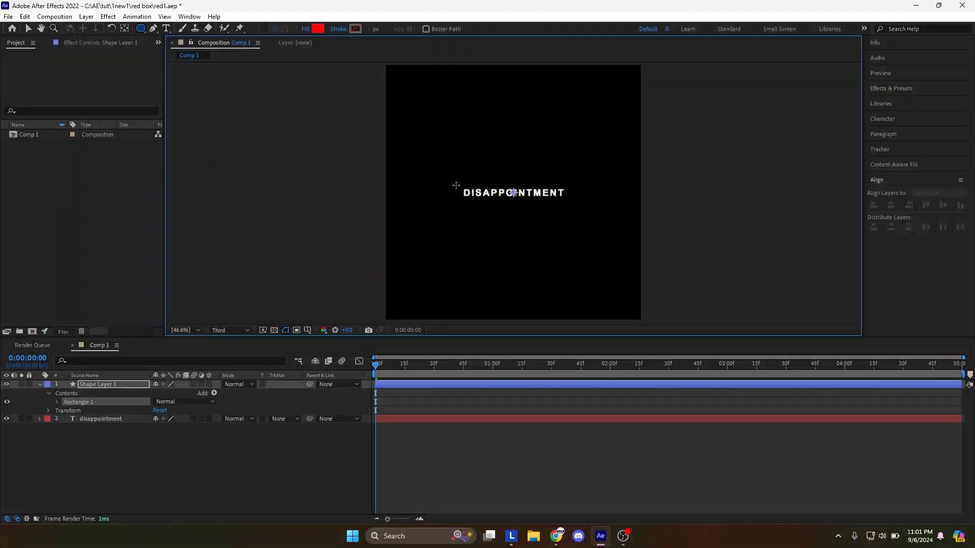
drag(454, 185, 567, 199)
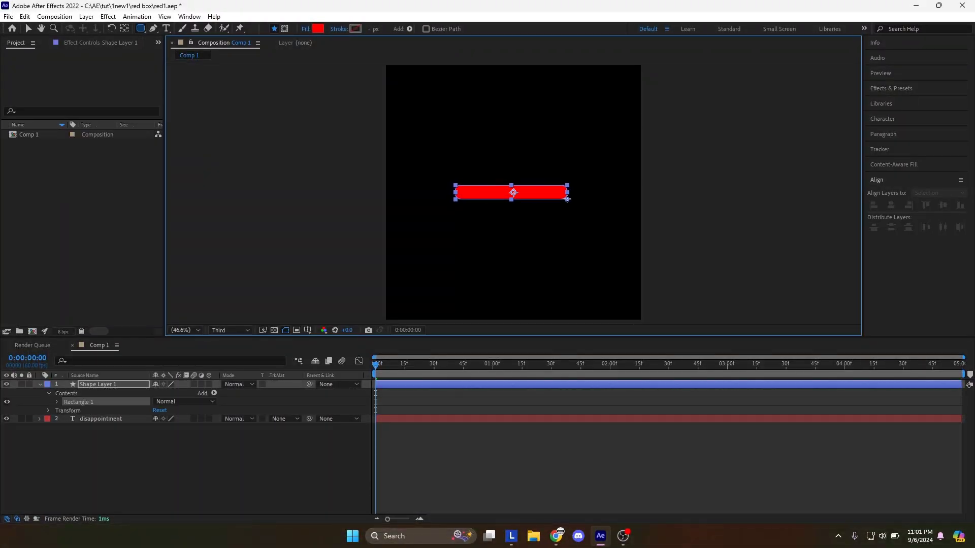
click(93, 447)
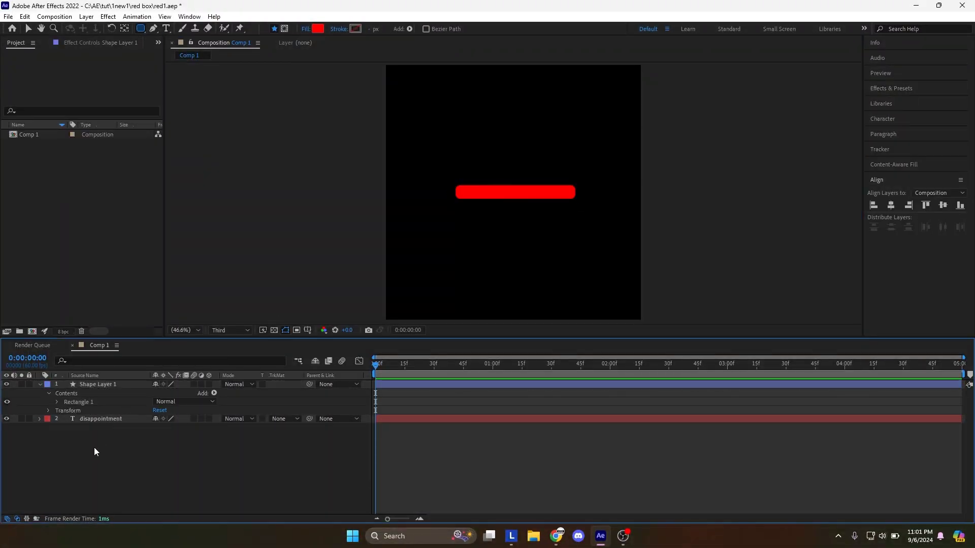
- Place the red shape layer beneath the text layer and center it horizontally and vertically in the composition
drag(97, 384, 113, 412)
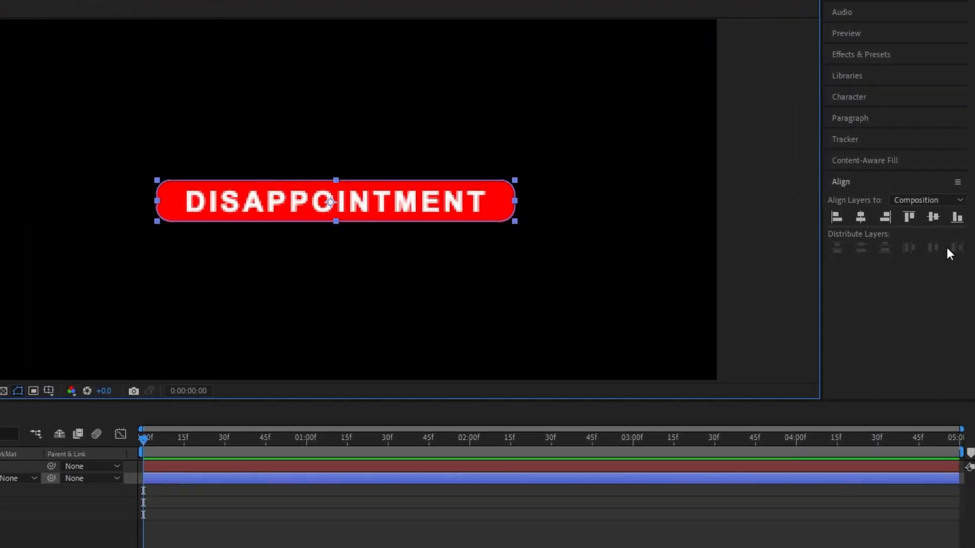
click(891, 210)
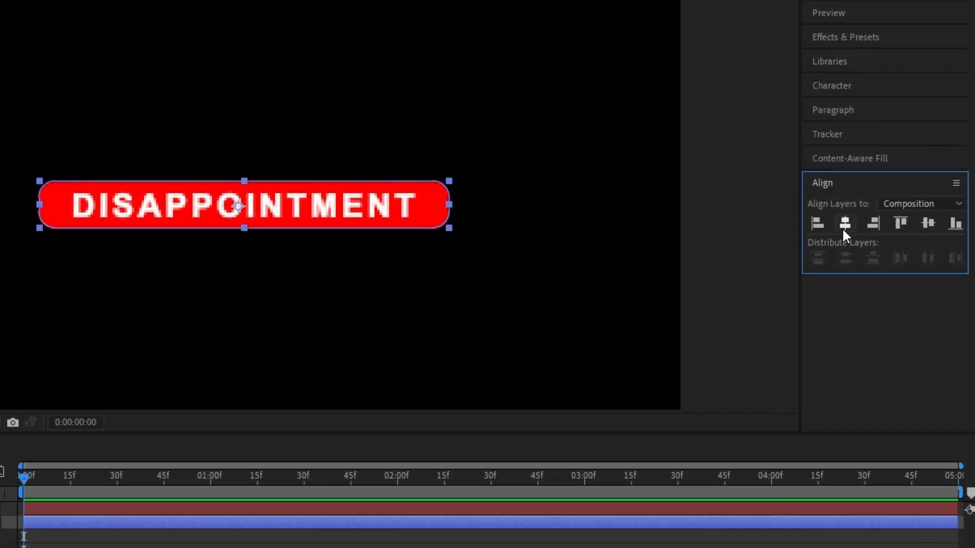
click(942, 210)
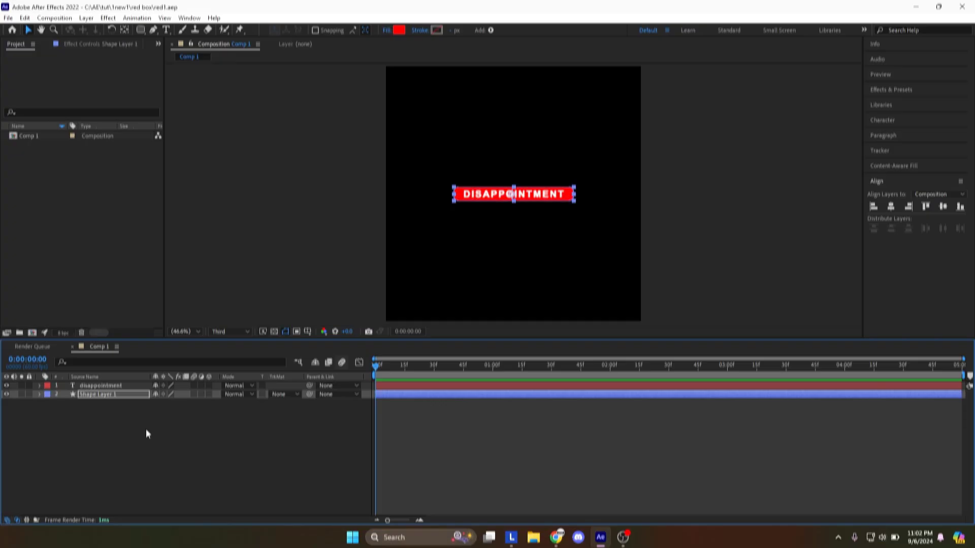
click(146, 428)
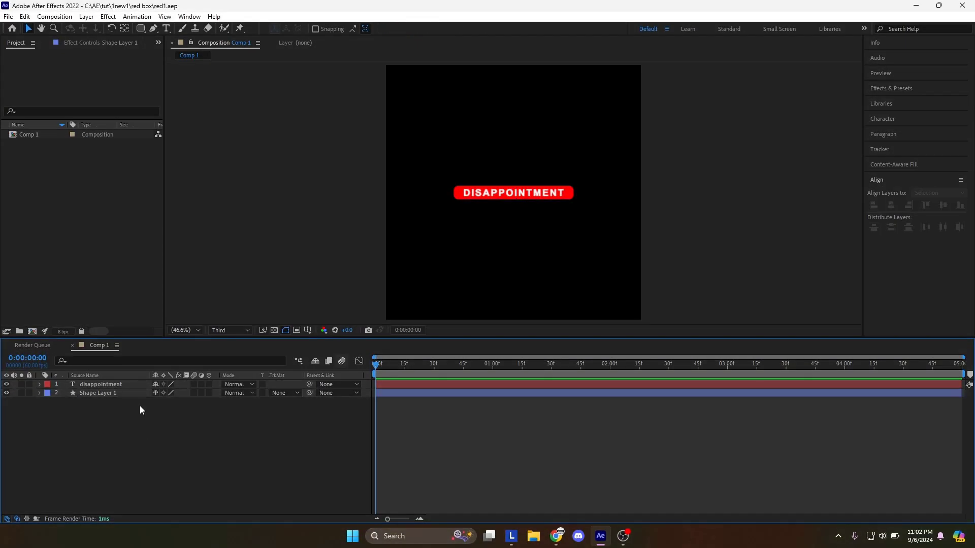
- Pre-compose the text and shape layers together as Pre-comp 1
key(ctrl+a)
right_click(119, 387)
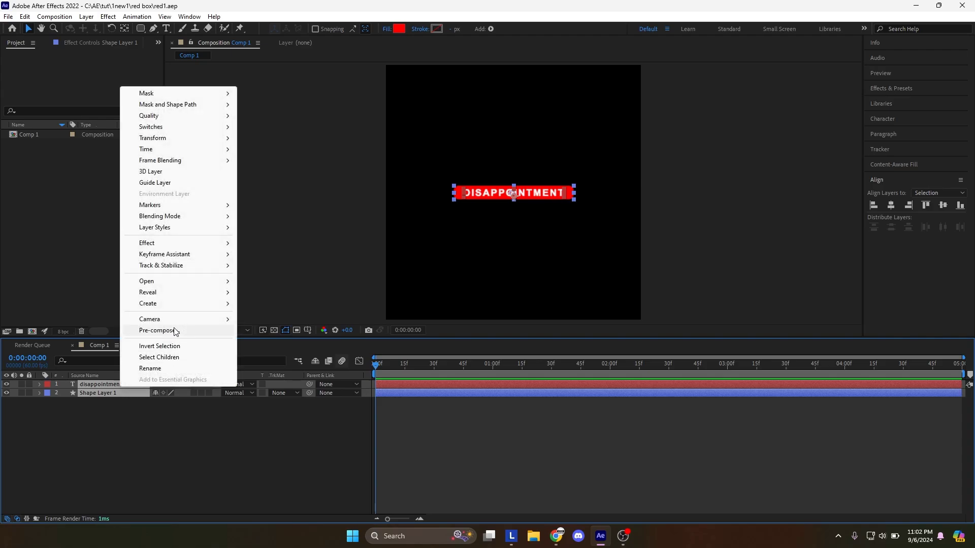
click(175, 330)
click(487, 310)
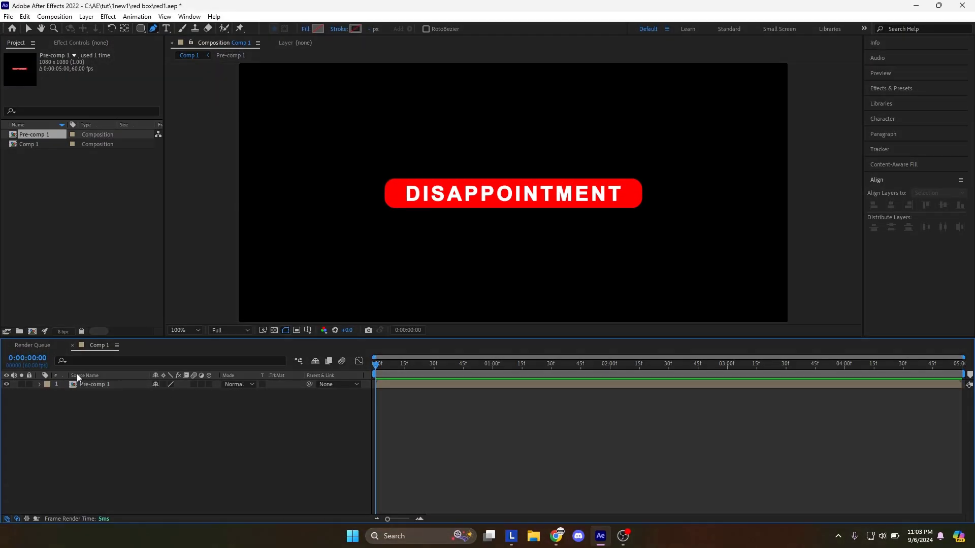
- Draw a closed Pen mask on the Pre-comp 1 layer around the left half of the box, with a zigzag edge through its middle
click(78, 375)
click(94, 384)
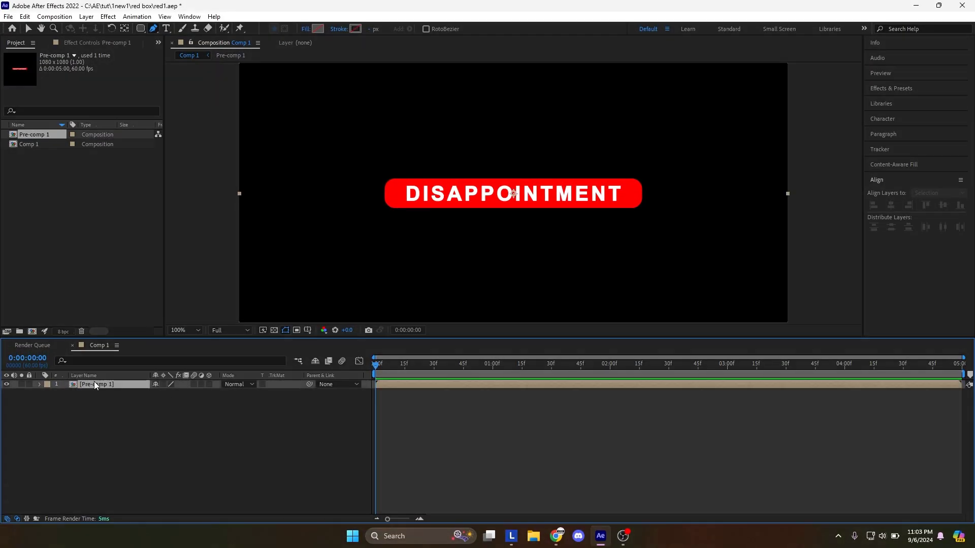
click(527, 172)
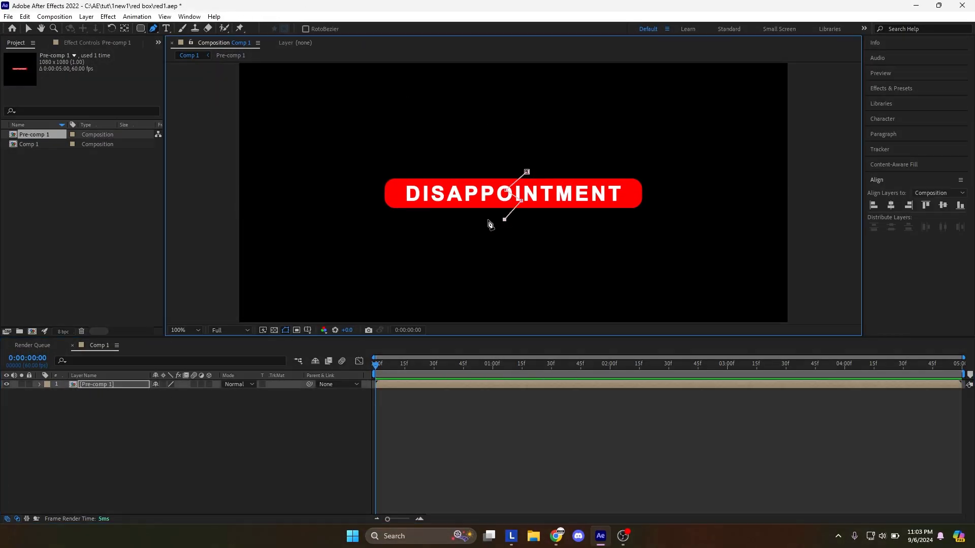
click(358, 219)
click(526, 172)
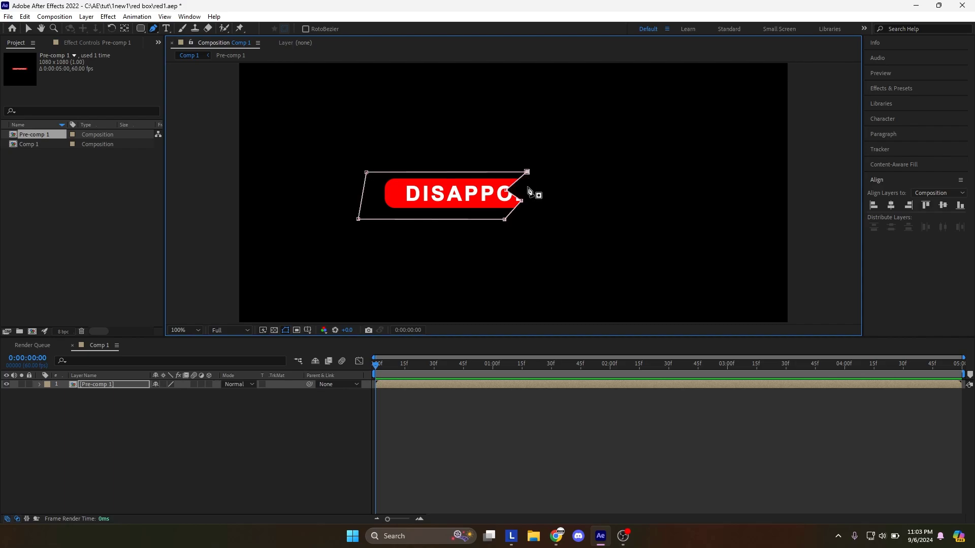
click(462, 438)
- Duplicate the masked Pre-comp 1 layer and invert Mask 1 on the upper copy
click(108, 385)
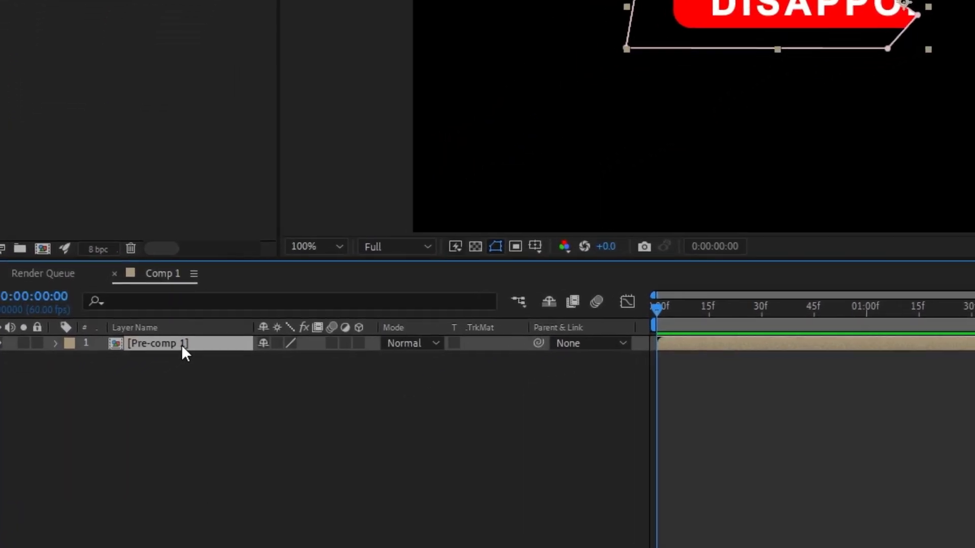
key(ctrl+d)
key(m)
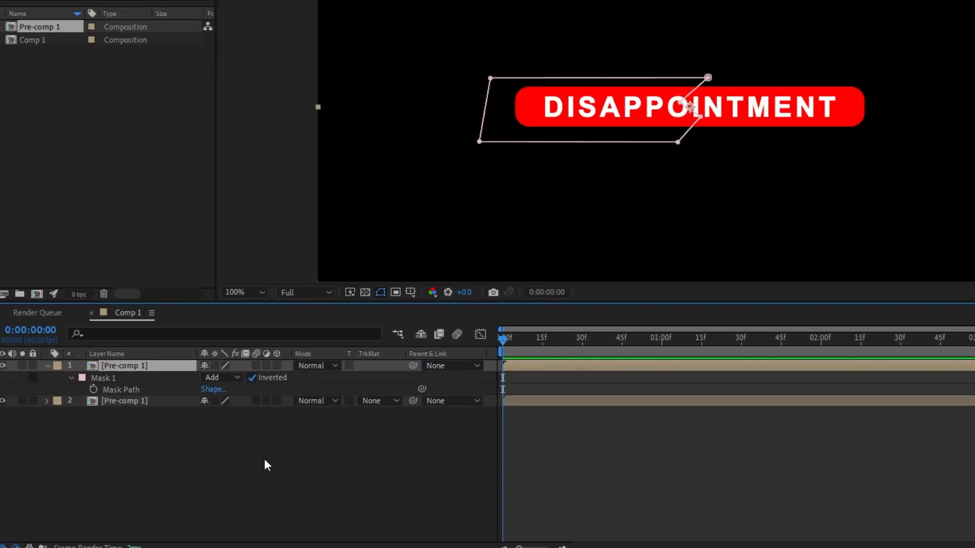
- Add a Position keyframe at 1 second on both Pre-comp 1 layers
click(393, 478)
key(v)
click(608, 367)
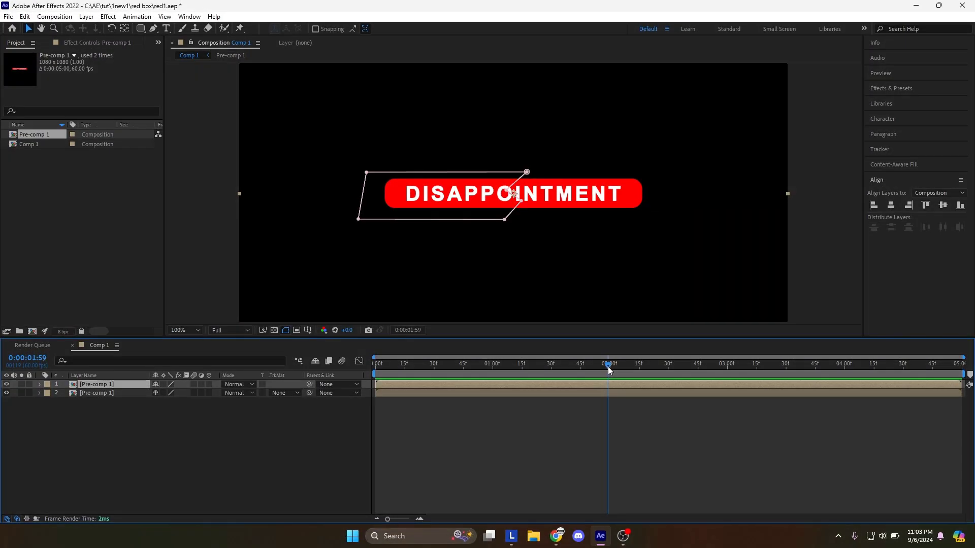
key(p)
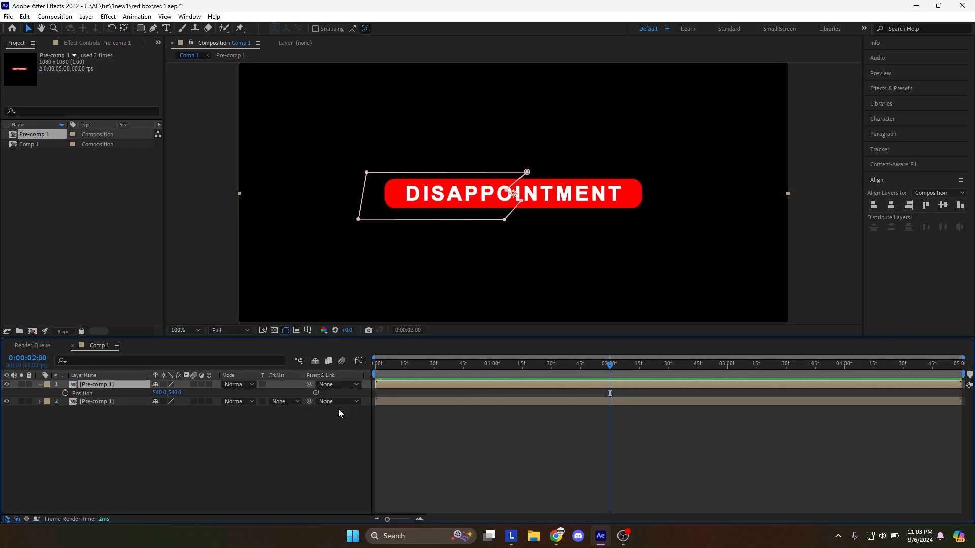
click(492, 366)
click(45, 200)
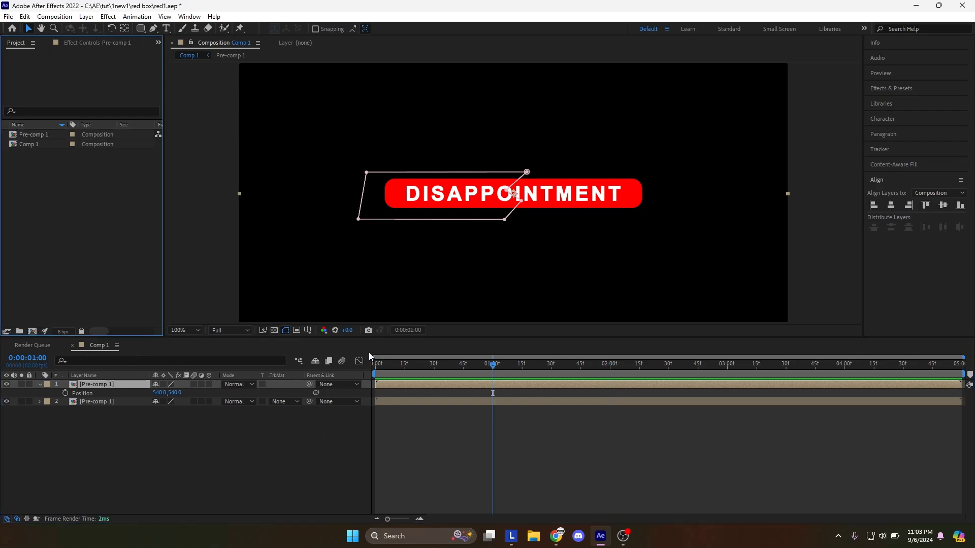
click(65, 393)
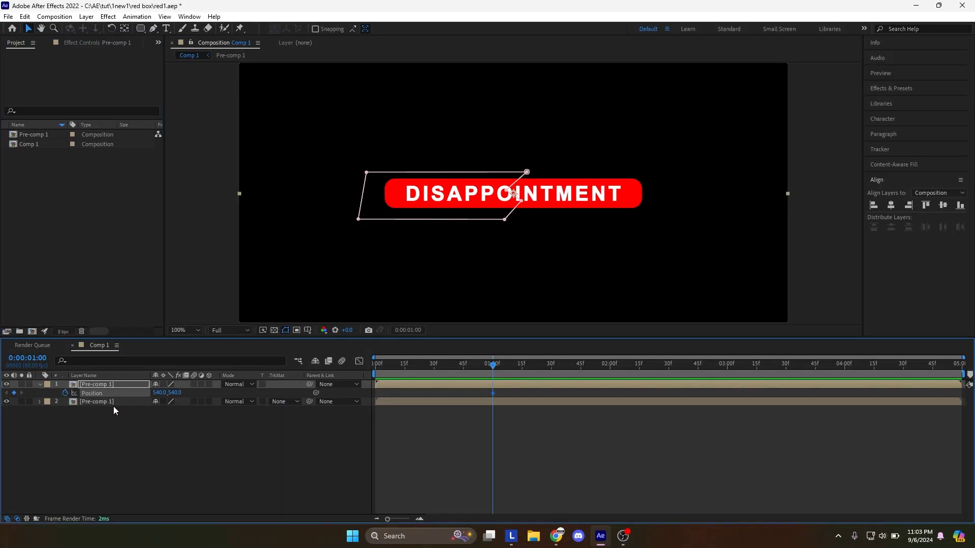
click(114, 404)
key(p)
click(65, 410)
click(135, 439)
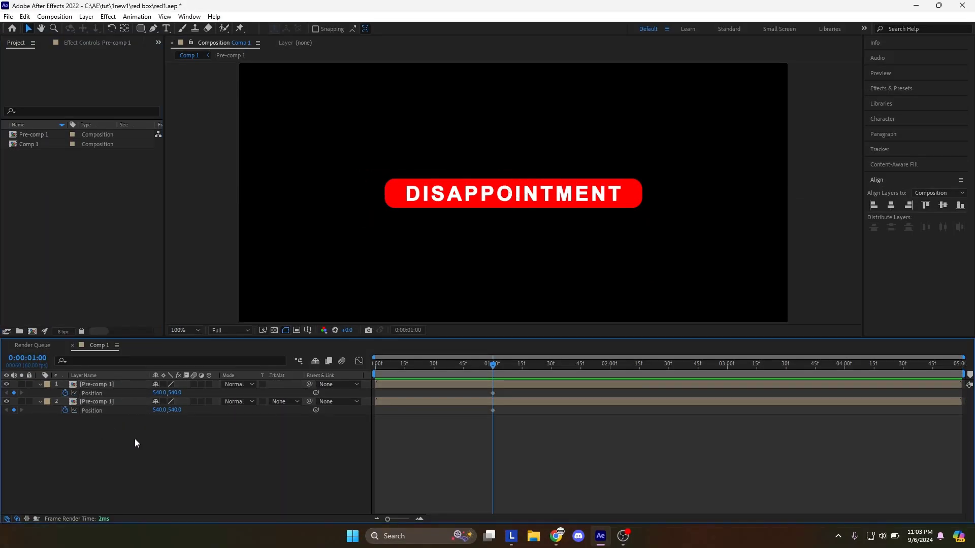
- Add a Rotation keyframe at 1 second on both Pre-comp 1 layers
key(r)
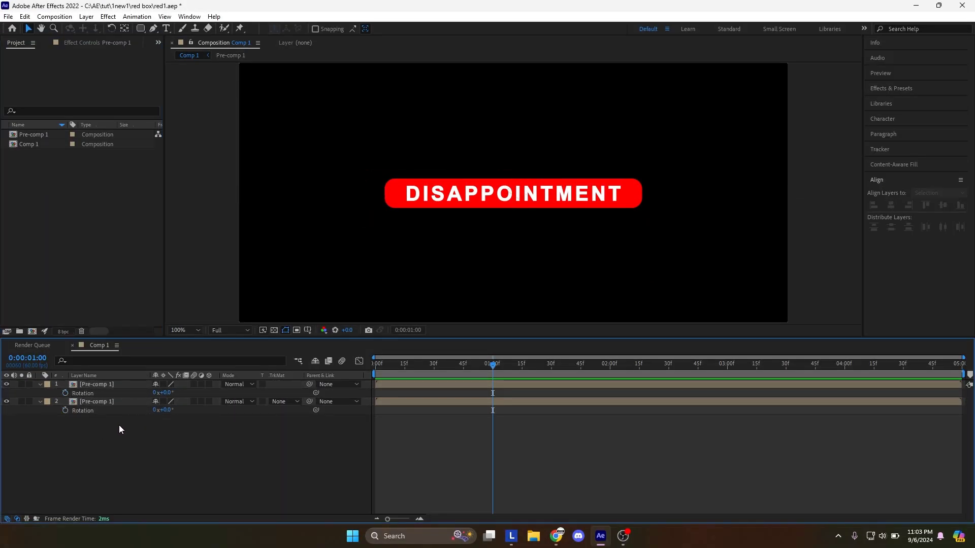
click(65, 393)
click(65, 411)
click(169, 450)
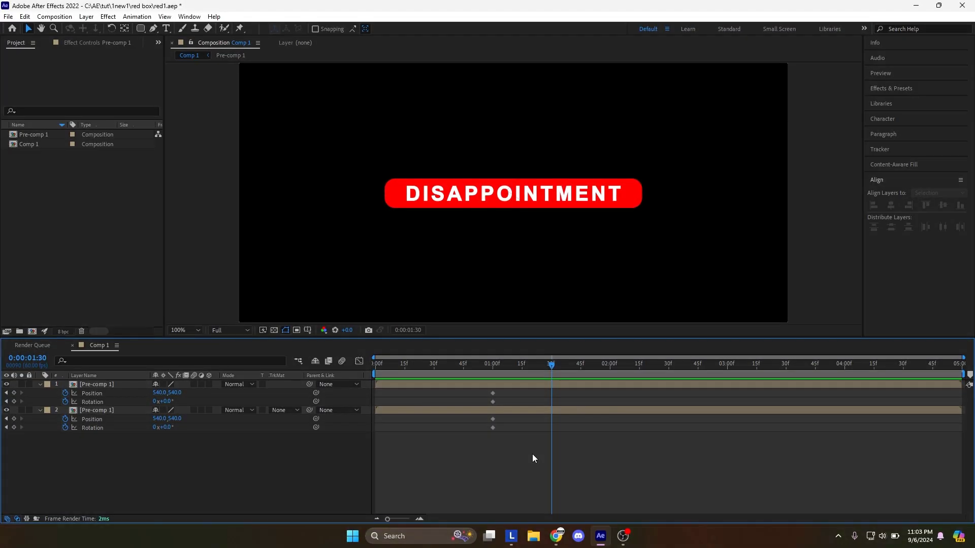
key(ctrl+a)
click(165, 432)
text(500)
key(Return)
key(ctrl+z)
text(580)
key(Return)
- At 1:30, set the X position of the upper Pre-comp 1 layer to 560 and the lower one to 520
click(158, 394)
text(560)
key(Return)
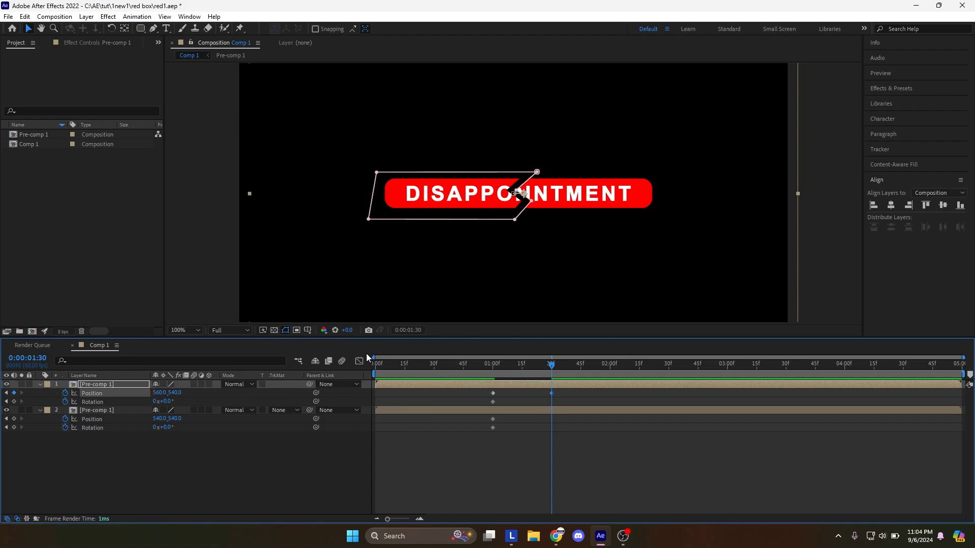
click(159, 419)
text(520)
key(Return)
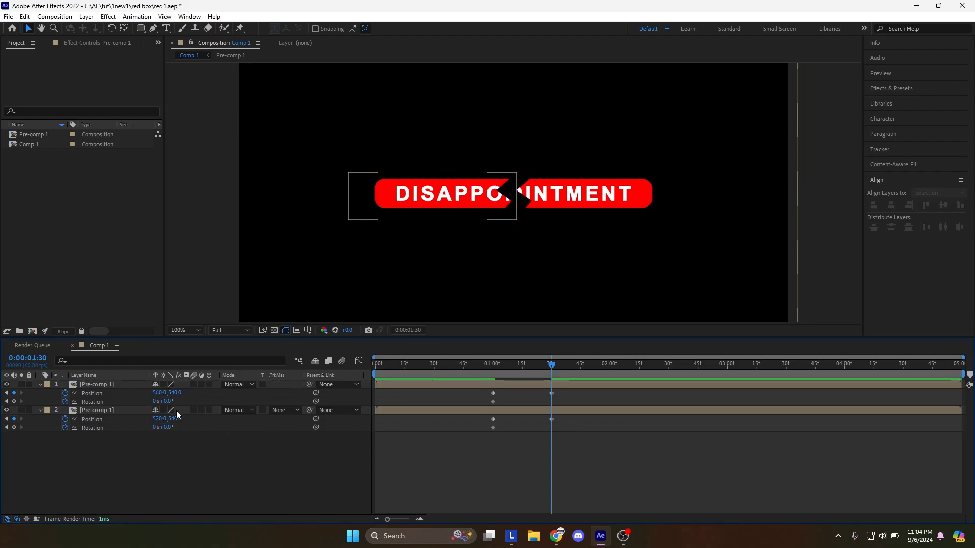
- At 1:30, set the Rotation of the upper Pre-comp 1 layer to 5° and the lower one to -5°
click(165, 401)
text(5)
key(Return)
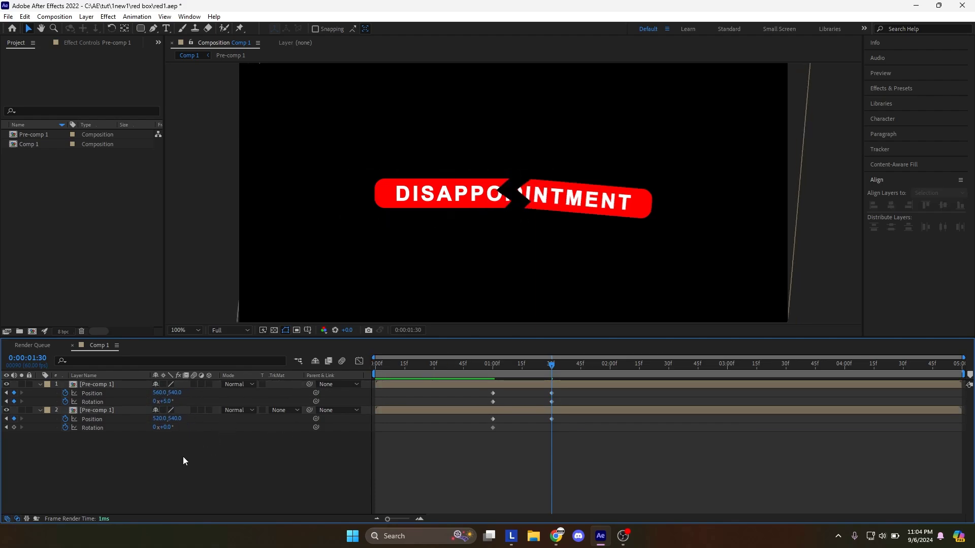
click(169, 428)
text(-5)
key(Return)
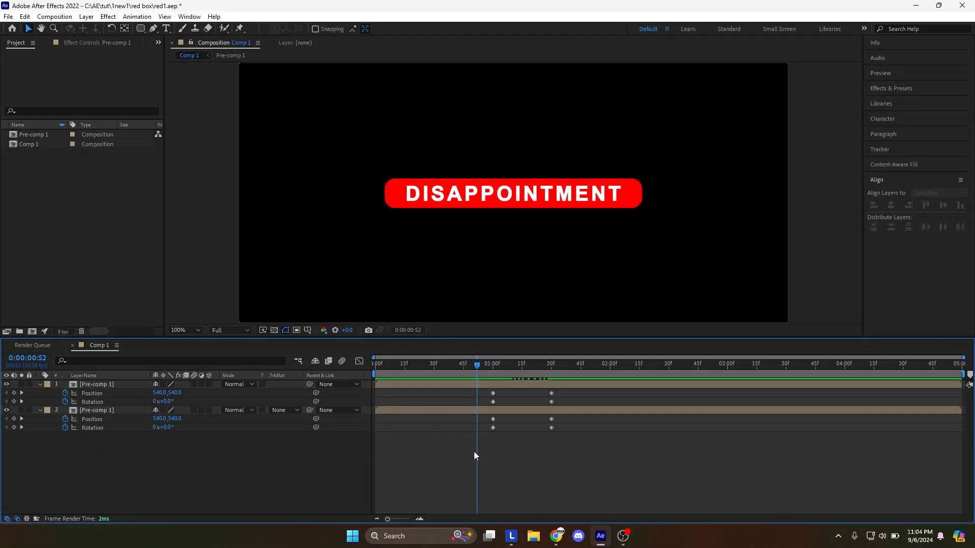
- Apply Easy Ease to all Position and Rotation keyframes of both Pre-comp 1 layers
drag(476, 448, 596, 393)
key(F9)
click(550, 449)
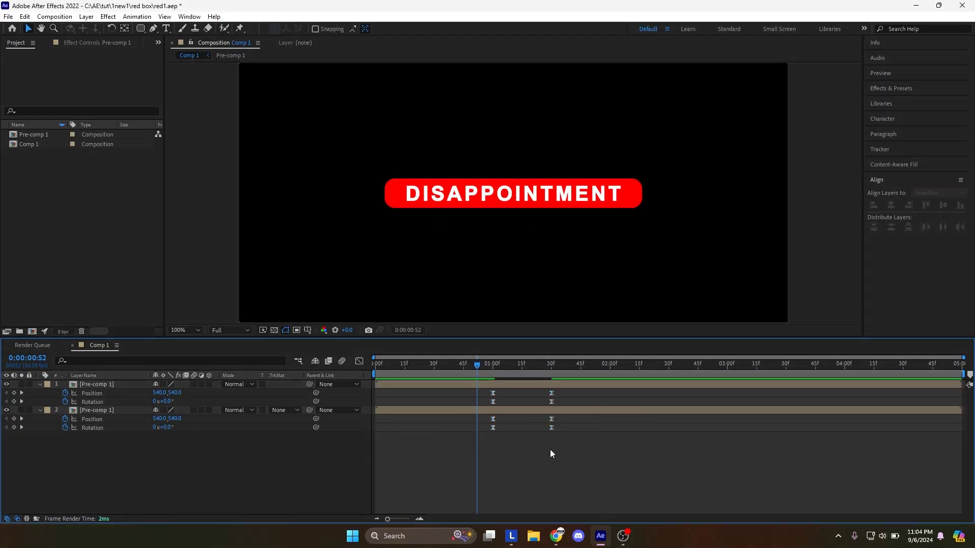
- Lengthen the ease into the Position and Rotation keyframes at 1:30 in the speed graph
drag(570, 446, 544, 391)
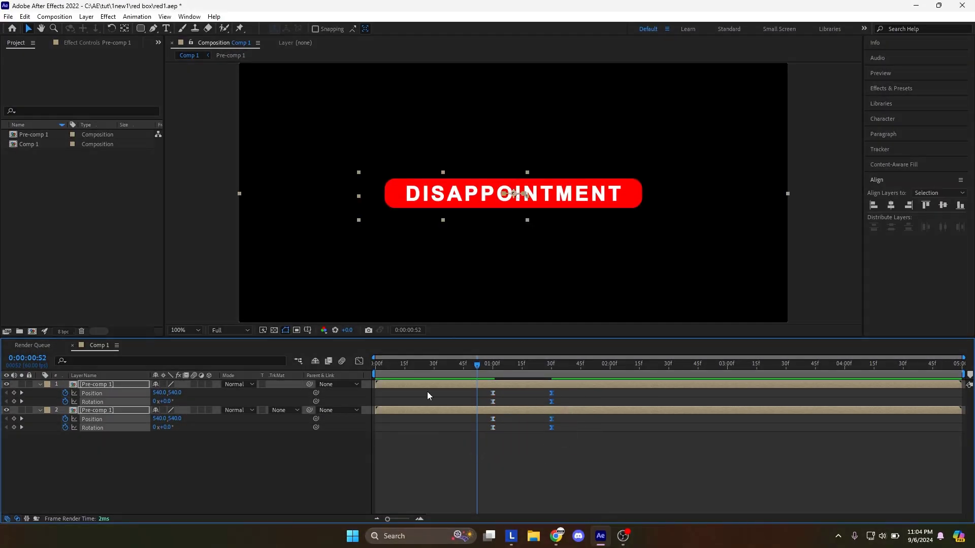
click(359, 362)
drag(546, 470, 527, 473)
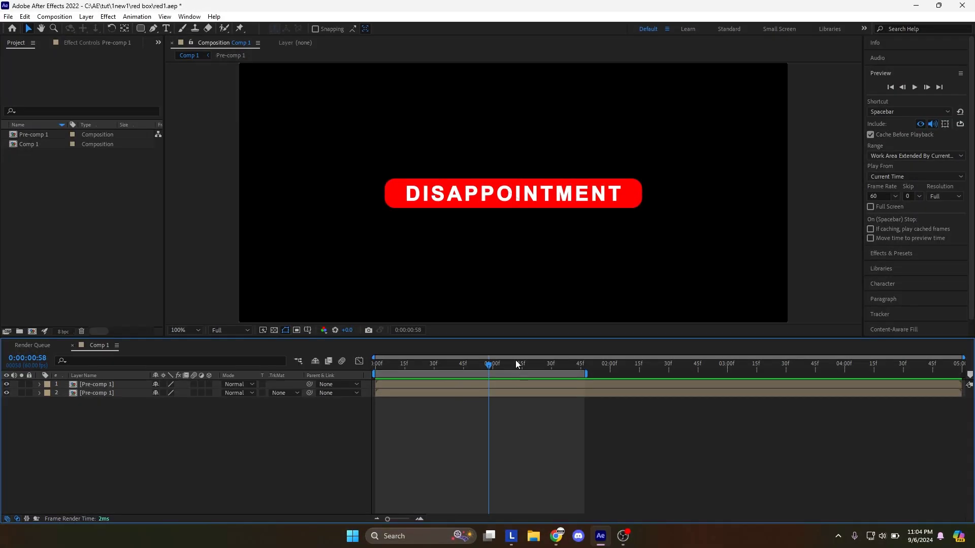
- Move all Position and Rotation keyframes of both layers earlier so the break starts at 0:30, and scrub through it
key(u)
drag(519, 439, 566, 392)
drag(481, 450, 577, 392)
click(434, 365)
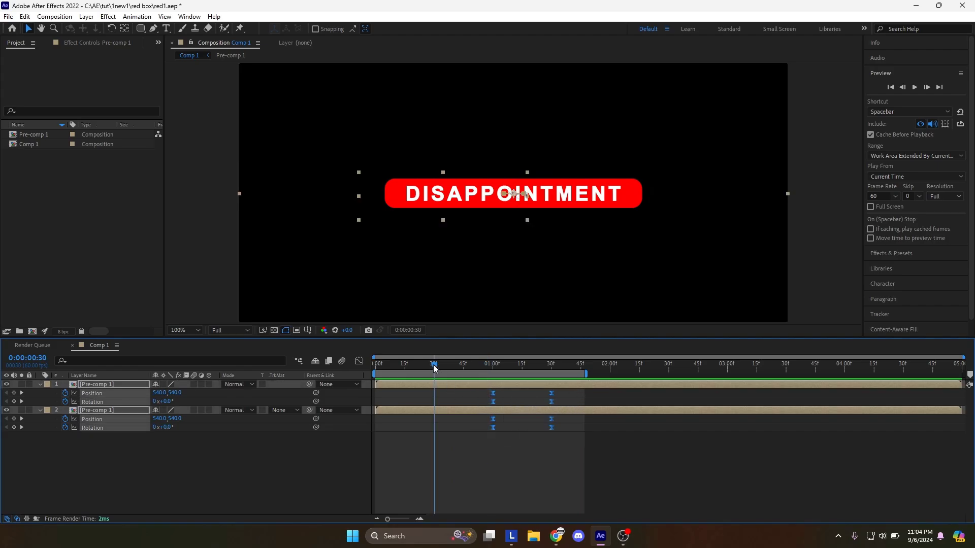
drag(495, 399, 436, 400)
drag(491, 365, 478, 369)
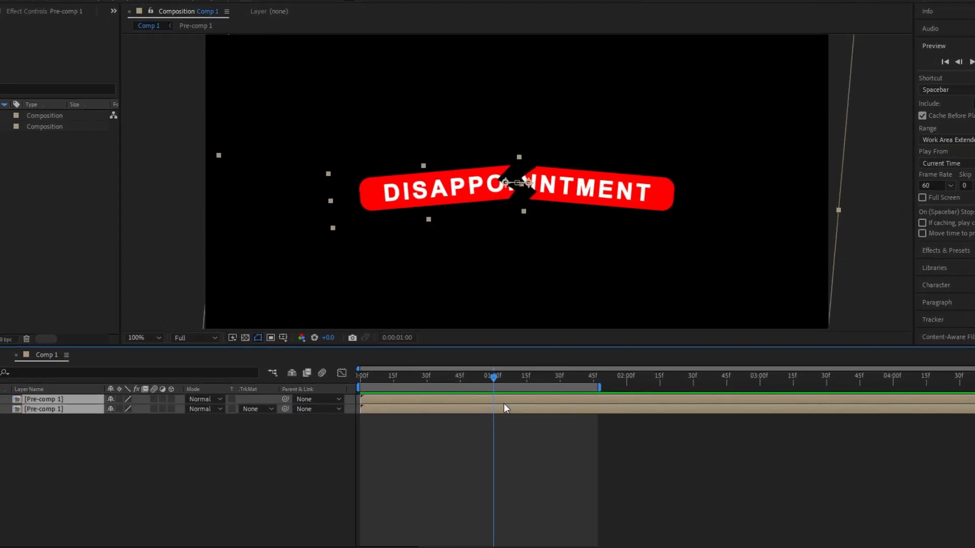
- Pre-compose both Pre-comp 1 layers as Pre-comp 2, moving all attributes into the new composition
right_click(503, 405)
click(548, 341)
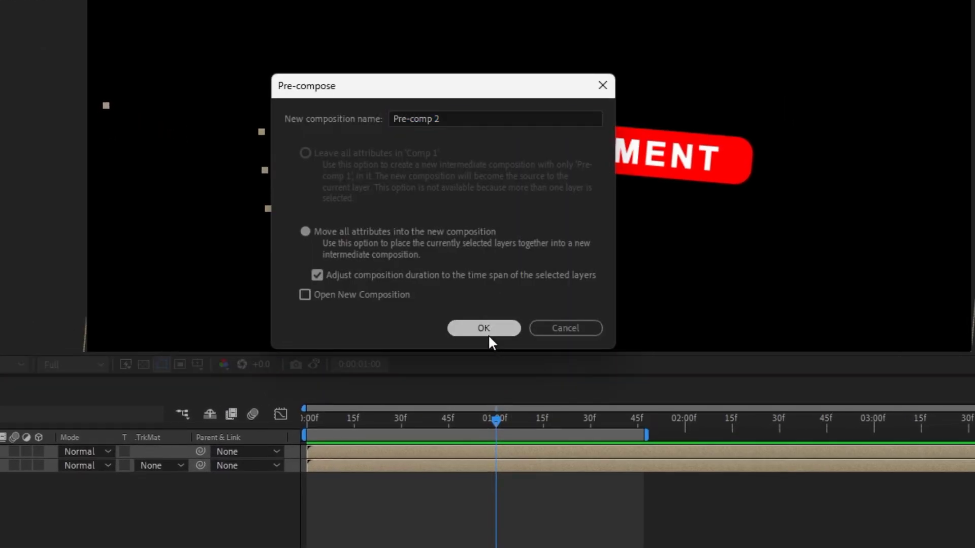
click(489, 334)
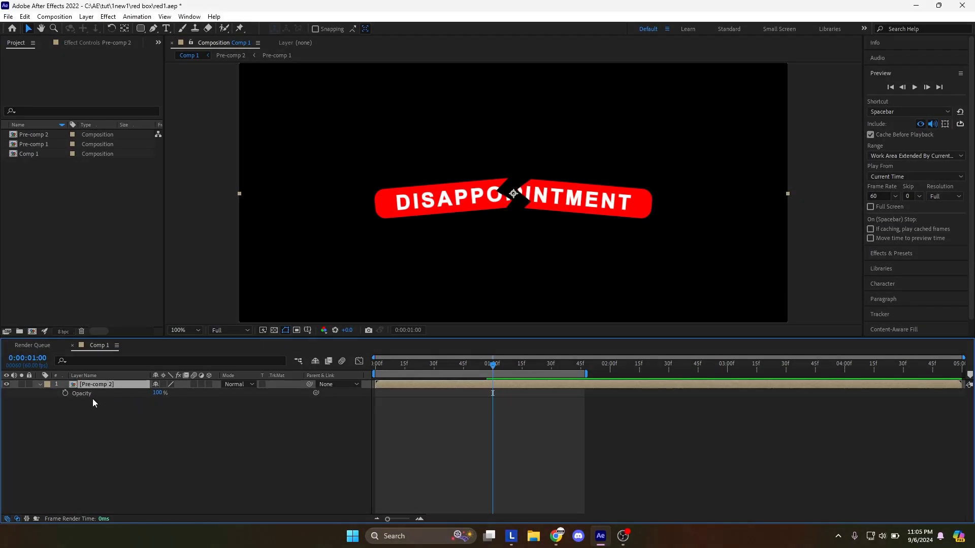
- Keyframe Pre-comp 2's Opacity from 100% at 1:00 to 0% at 1:30 and apply Easy Ease to both keyframes
click(65, 394)
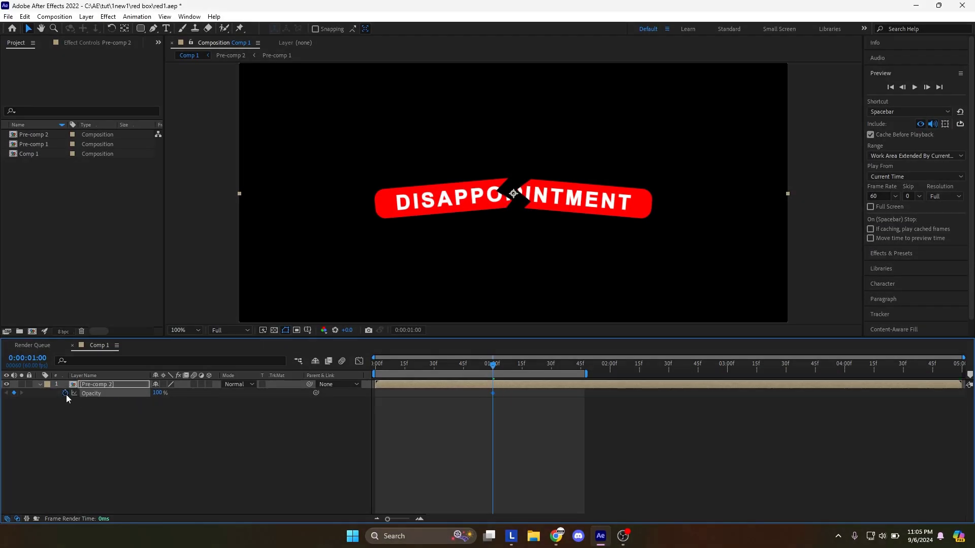
click(551, 365)
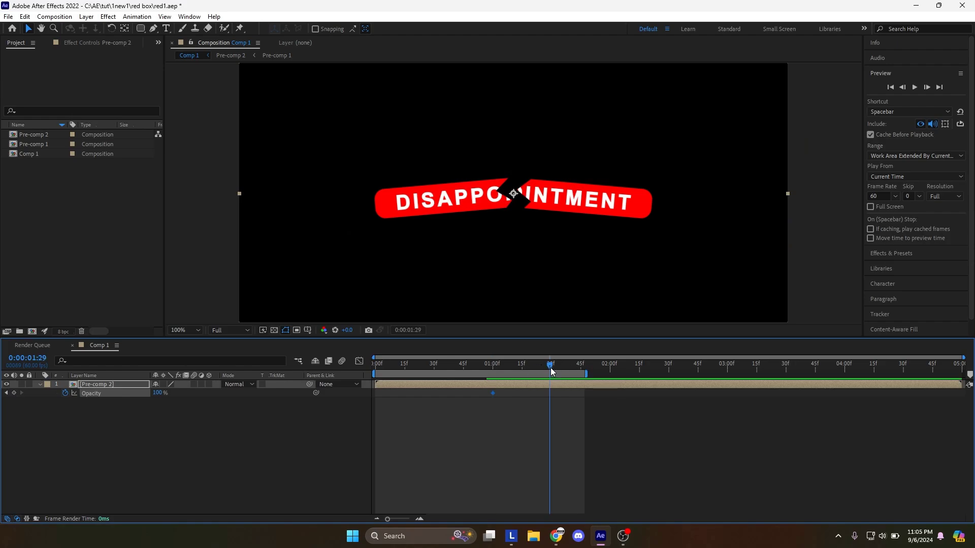
drag(158, 394, 99, 397)
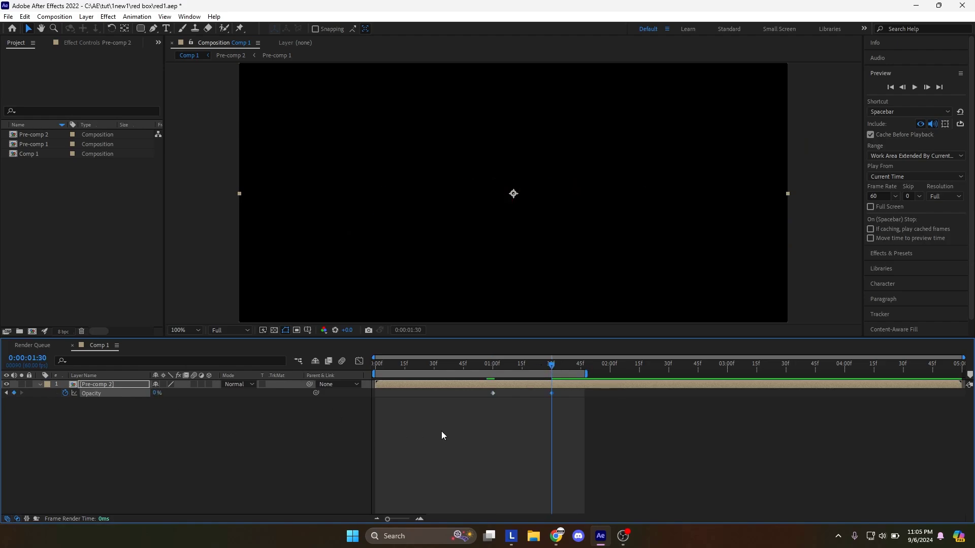
drag(467, 423, 569, 391)
key(F9)
click(547, 408)
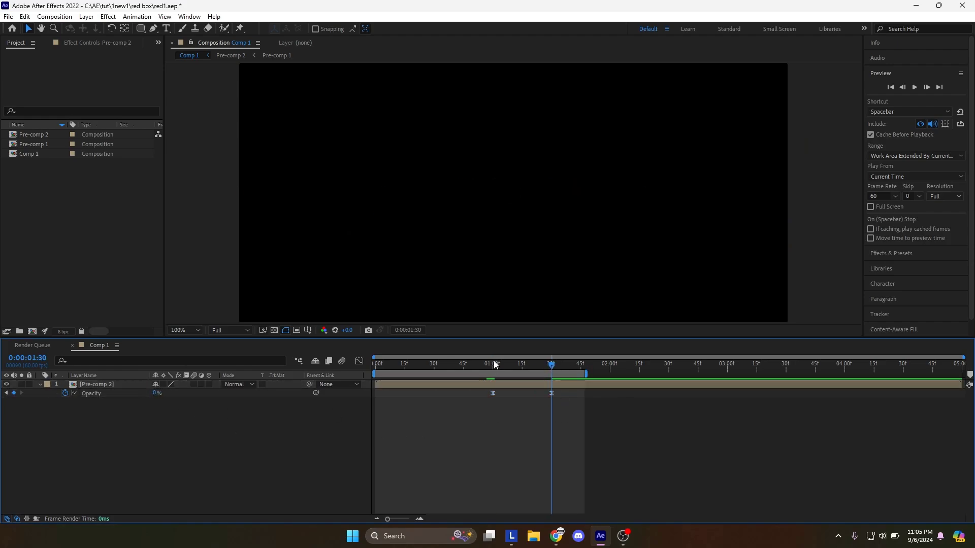
- Move the first Opacity keyframe to about 0:45 and the last one to about 1:25, previewing the fade
key(u)
drag(493, 365, 464, 394)
click(486, 384)
key(u)
click(463, 366)
key(space)
mouse_move(551, 393)
mouse_down()
mouse_move(533, 394)
mouse_move(541, 393)
mouse_up()
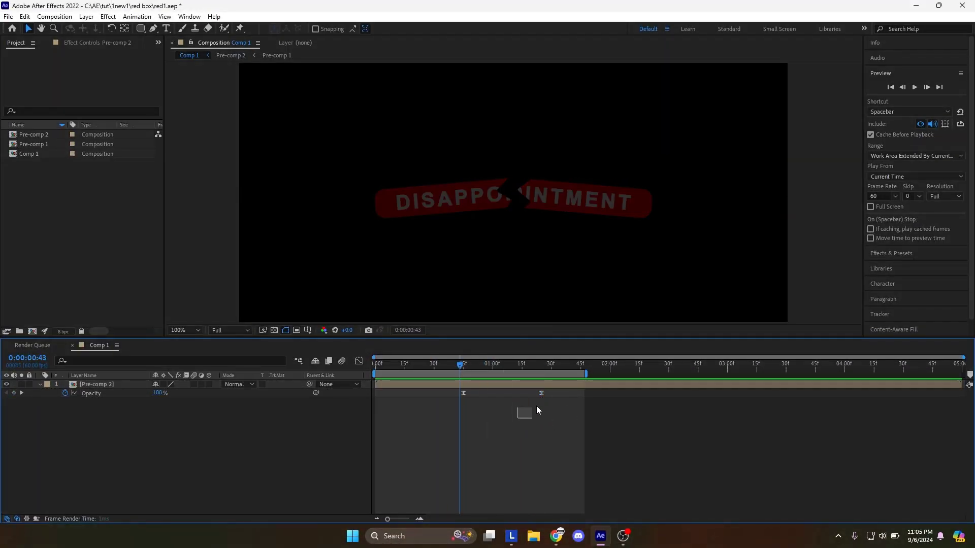
- Adjust the end of Pre-comp 2's Opacity fade in the speed graph
click(541, 393)
click(358, 362)
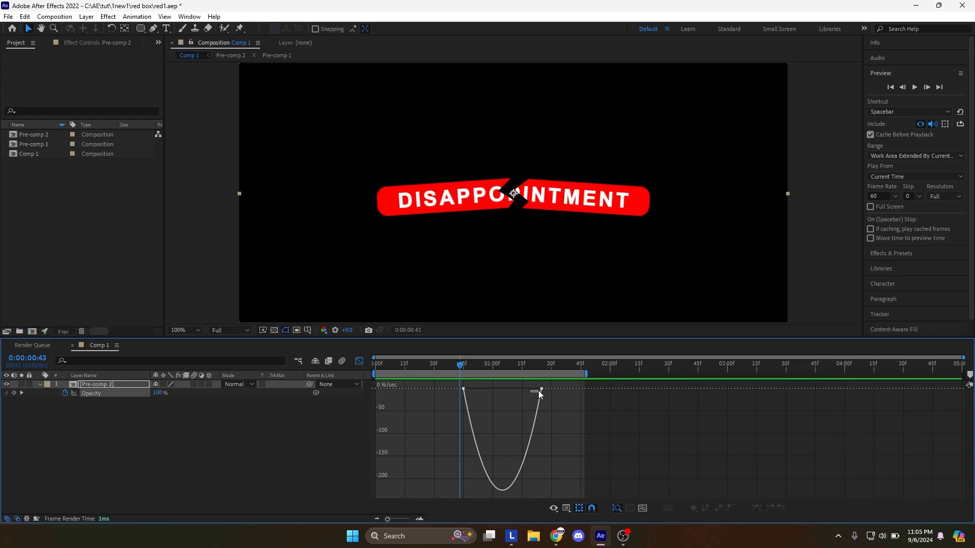
drag(529, 388, 524, 392)
click(553, 412)
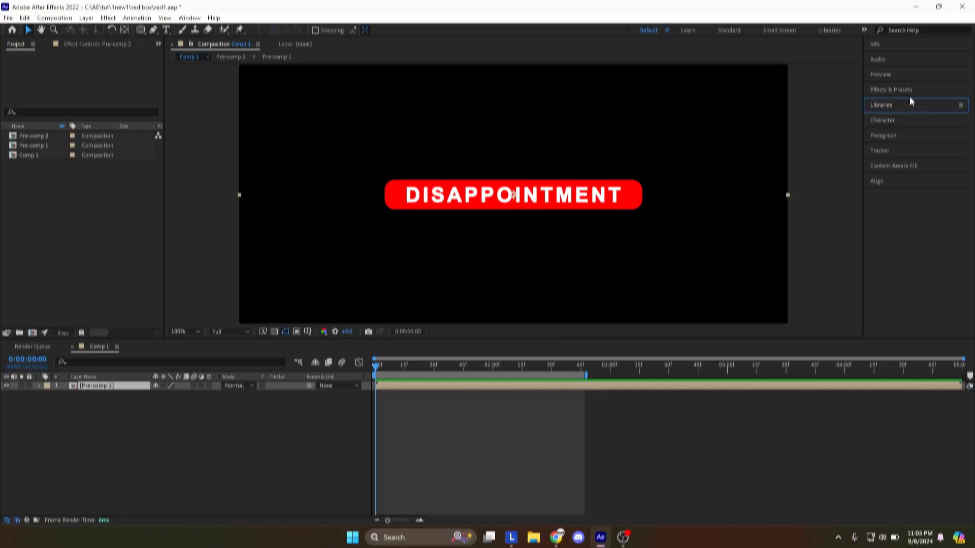
- Search the effects for "shake" and apply Sapphire's S_Shake to Pre-comp 2
click(910, 96)
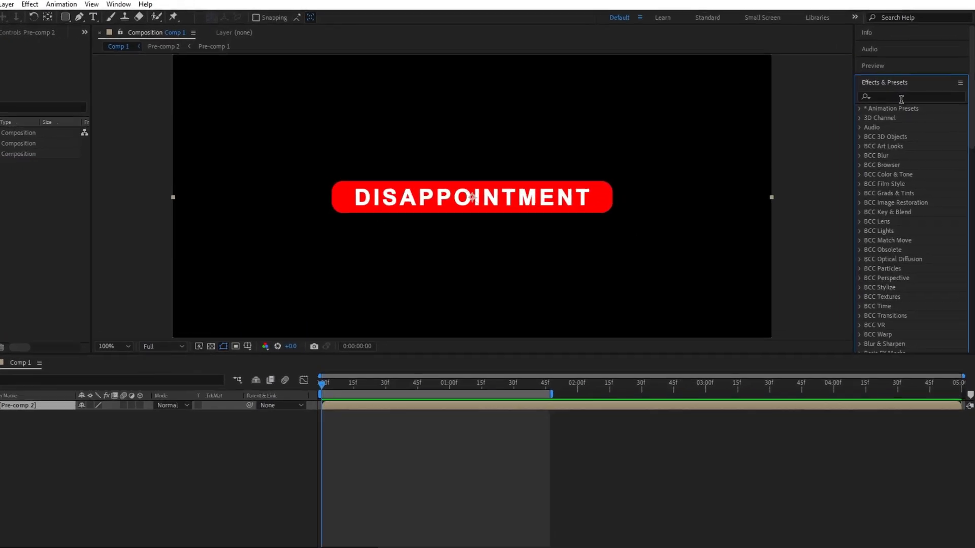
click(911, 101)
text(shake)
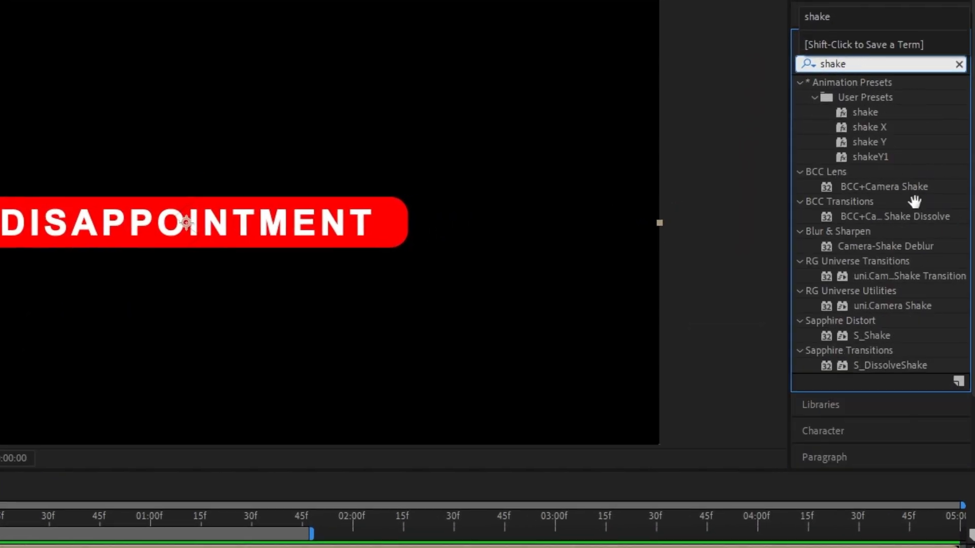
click(883, 340)
drag(882, 340, 467, 288)
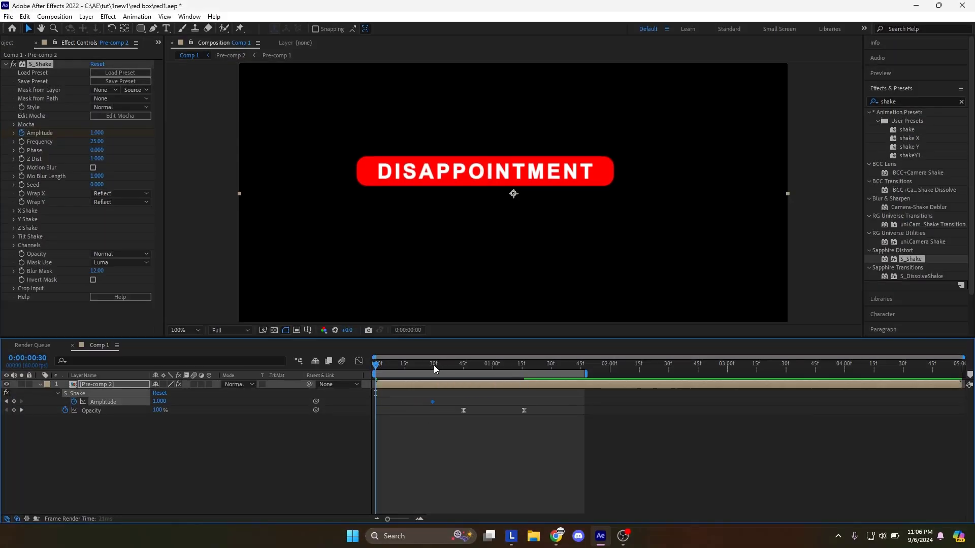
- Move the existing S_Shake Amplitude keyframe to 0:20 and set the Amplitude to 0.07 at 0:50
drag(434, 364, 473, 365)
drag(436, 404, 415, 405)
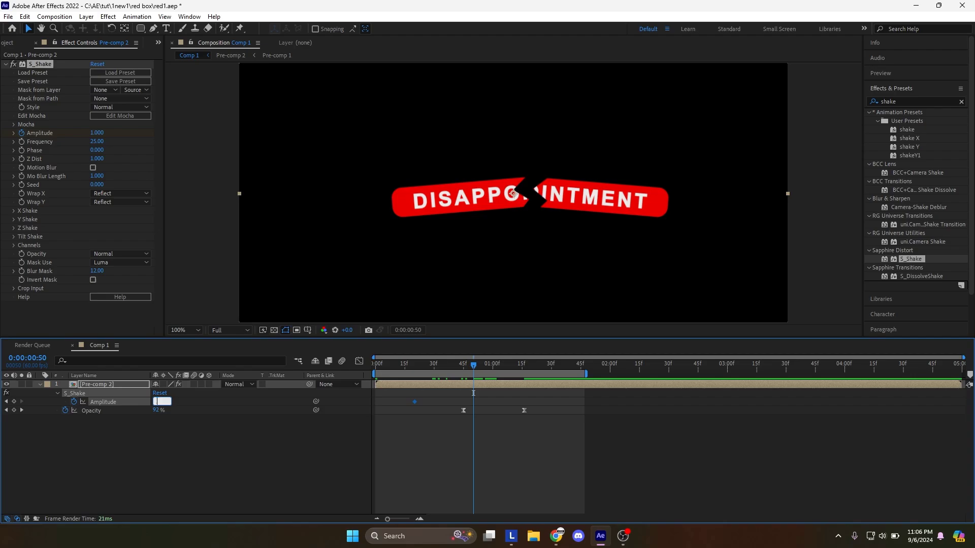
text(.07)
key(Return)
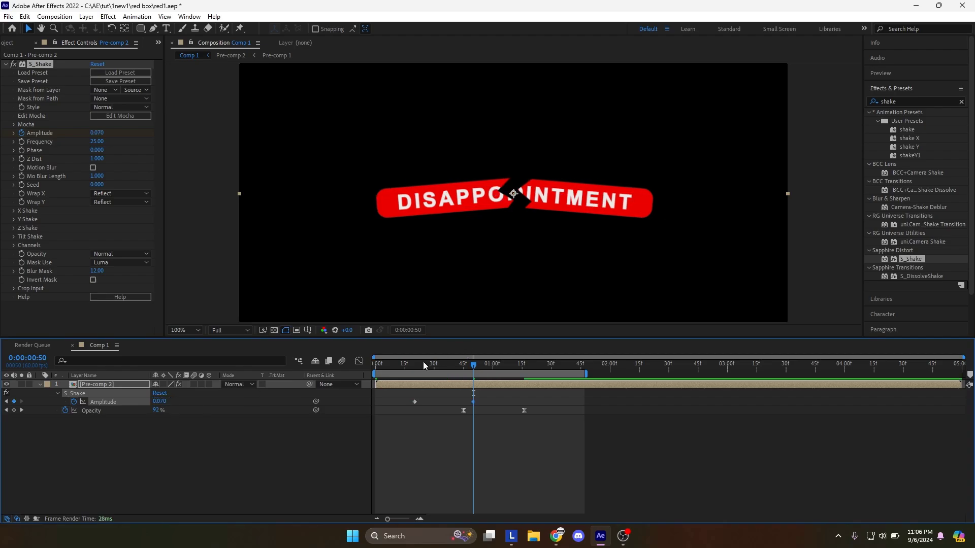
- Set the S_Shake Amplitude to 0 at the 0:20 keyframe
click(415, 364)
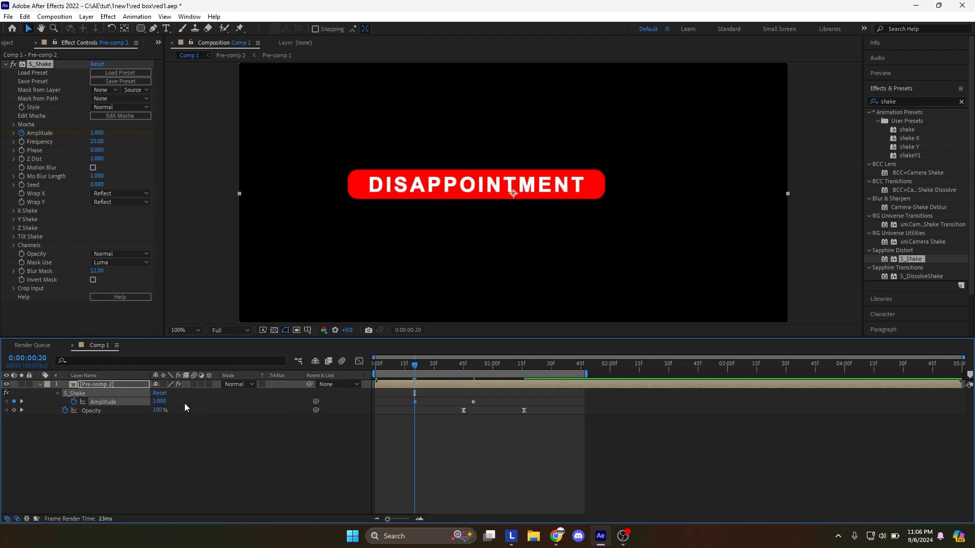
click(159, 401)
text(0)
key(Return)
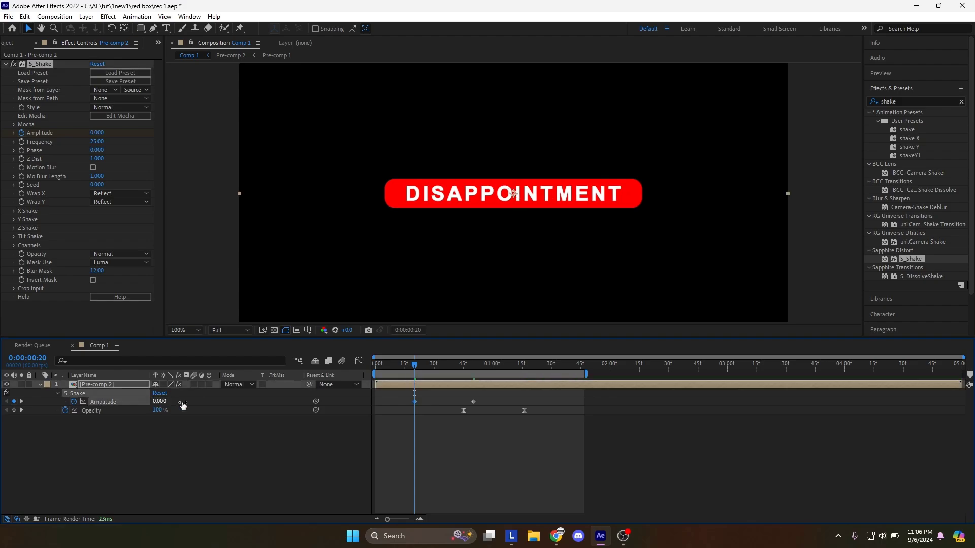
- Set the S_Shake Amplitude to 0 at 1:15 and apply Easy Ease to all Amplitude keyframes
drag(414, 365, 521, 393)
click(138, 413)
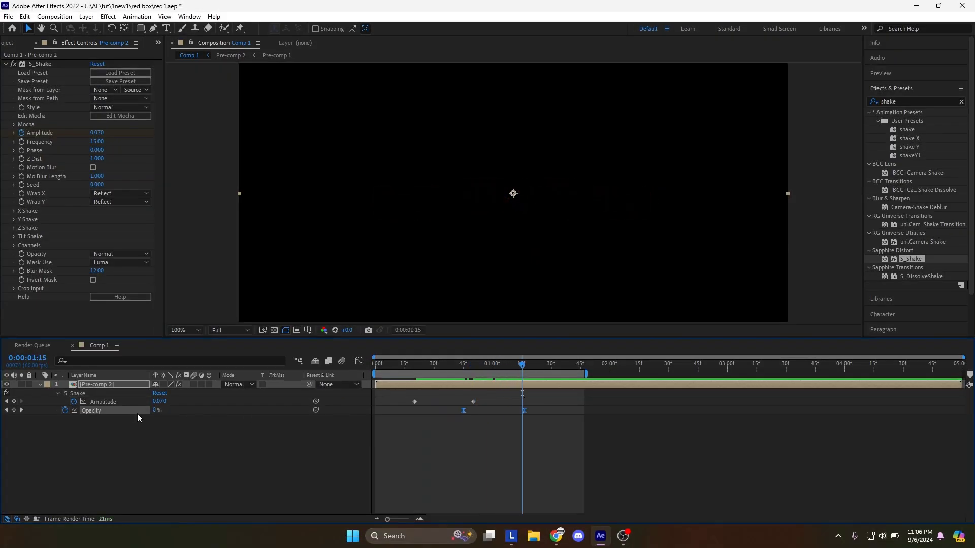
text(0)
key(Return)
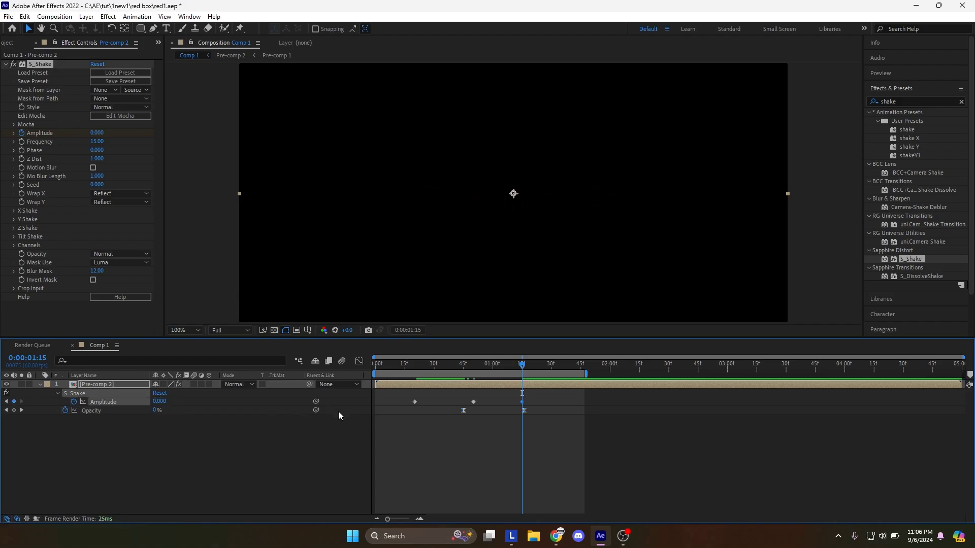
click(522, 411)
drag(542, 397, 410, 403)
key(F9)
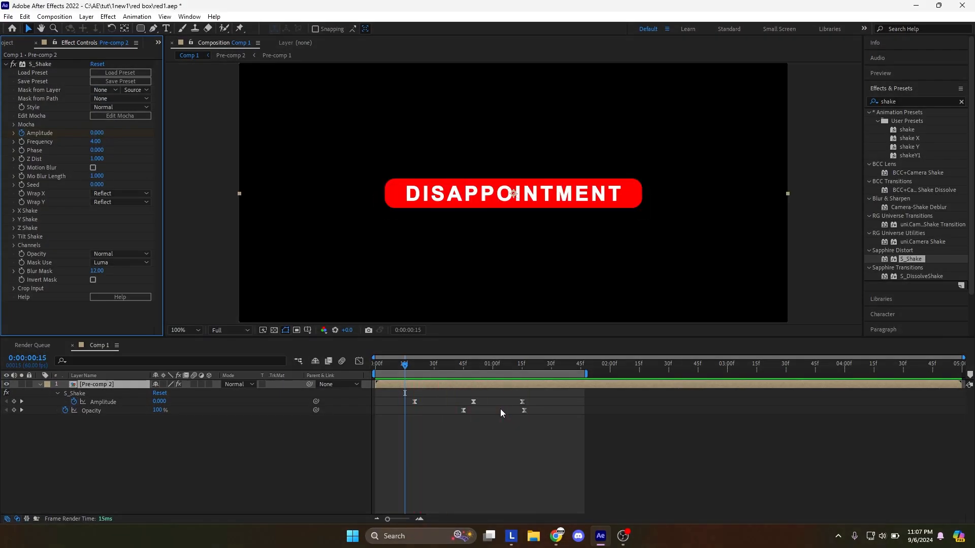
- Shift the S_Shake Amplitude and Opacity keyframes about 15 frames later, so both properties end near 1:30
drag(407, 393, 422, 396)
click(438, 419)
key(space)
drag(424, 402, 532, 398)
key(space)
key(space)
key(space)
drag(522, 402, 512, 403)
drag(515, 410, 551, 415)
click(552, 366)
- Move the first S_Shake Amplitude keyframe to about 0:45 and preview the break
click(508, 424)
click(461, 402)
click(461, 366)
click(471, 410)
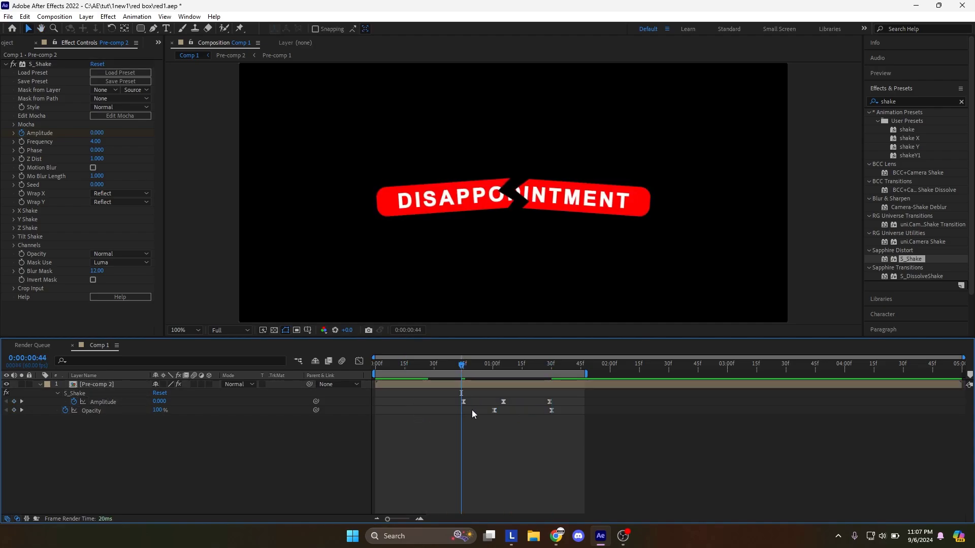
key(space)
key(space)
- Inside Pre-comp 2, shift the Position and Rotation keyframes of both halves about 15 frames later, starting near 0:45
click(471, 387)
key(u)
double_click(471, 386)
key(u)
drag(430, 443, 496, 390)
drag(489, 397, 518, 397)
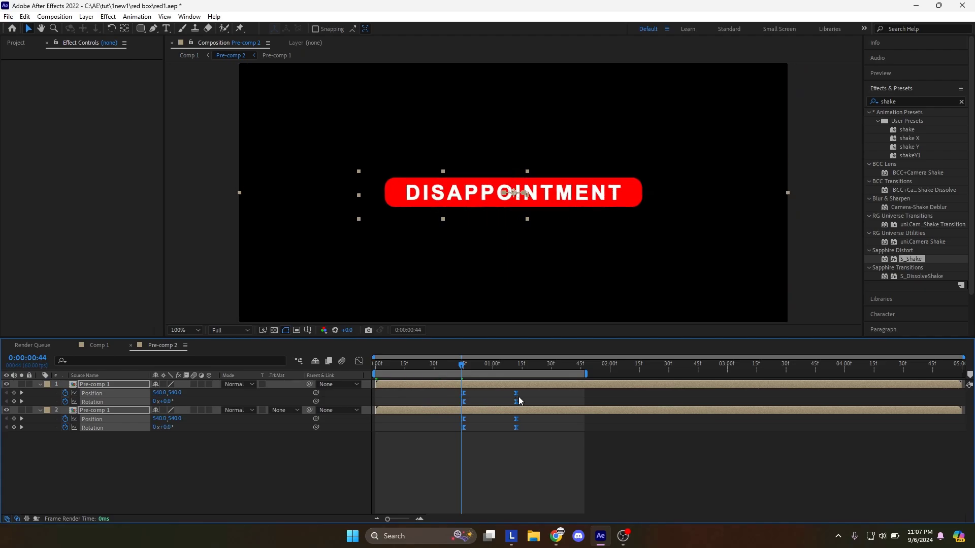
click(502, 414)
key(u)
- Preview Comp 1 and move the first S_Shake Amplitude keyframe on Pre-comp 2 to 0:29
click(100, 345)
key(space)
key(space)
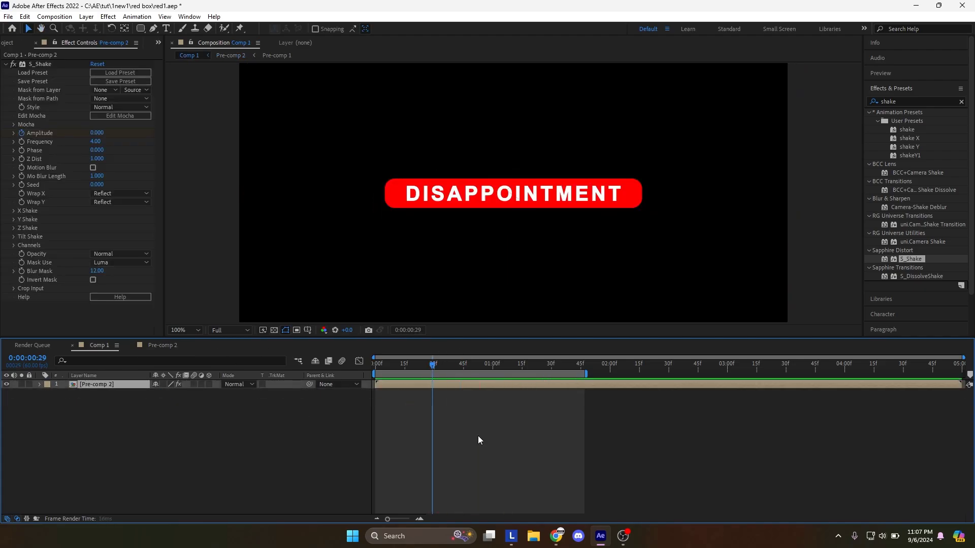
key(u)
key(u)
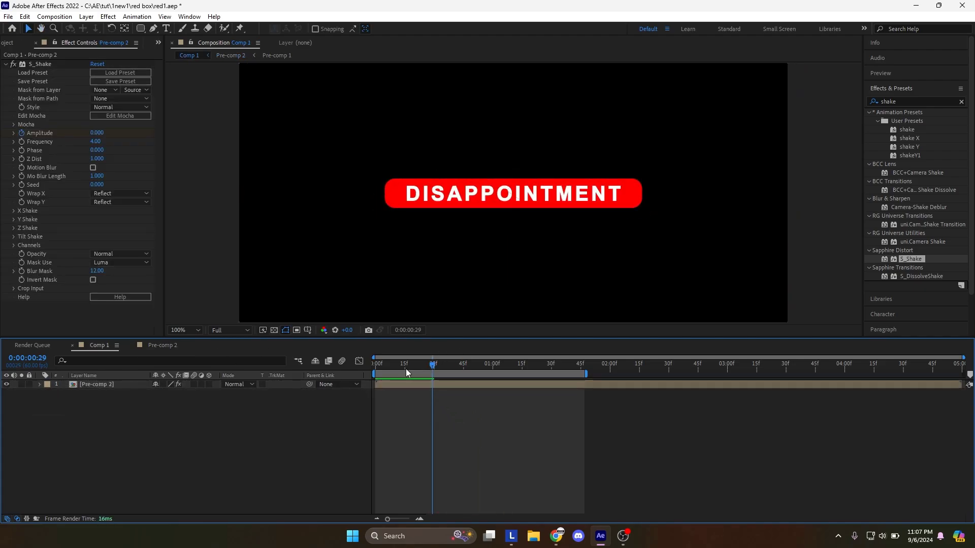
- Add Scale and Rotation keyframes to Pre-comp 2 at 0:00 and reveal all of the layer's keyframed properties
key(Home)
click(98, 387)
key(s)
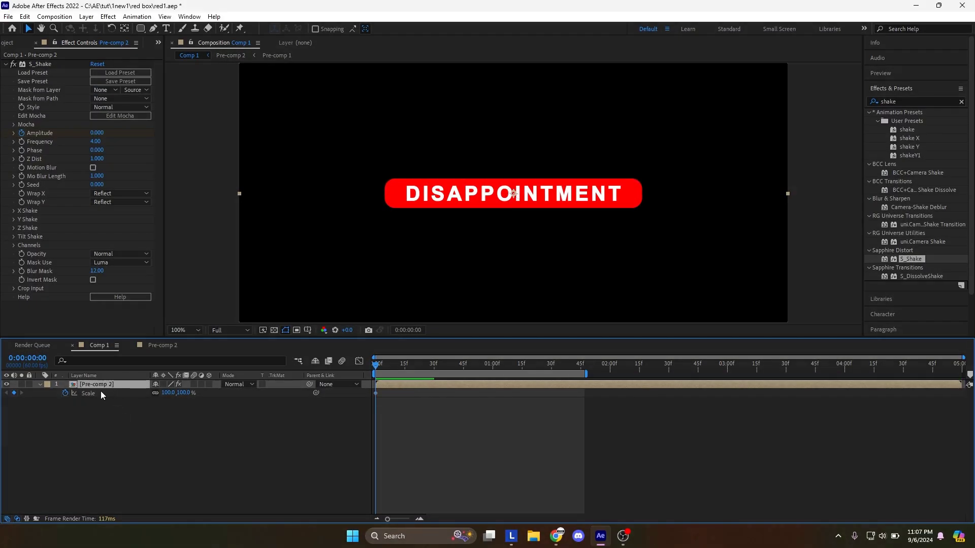
key(r)
click(65, 393)
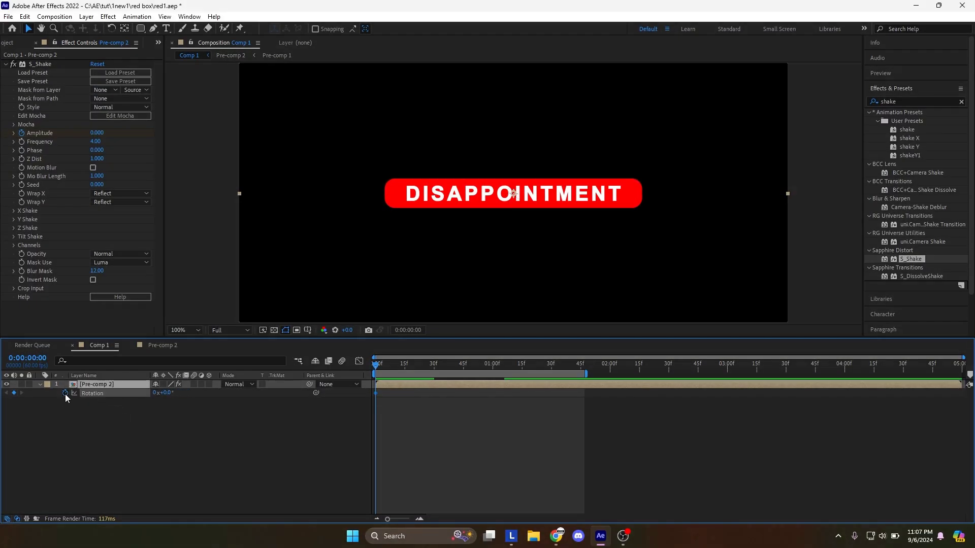
click(135, 409)
click(118, 377)
click(118, 383)
key(u)
click(389, 413)
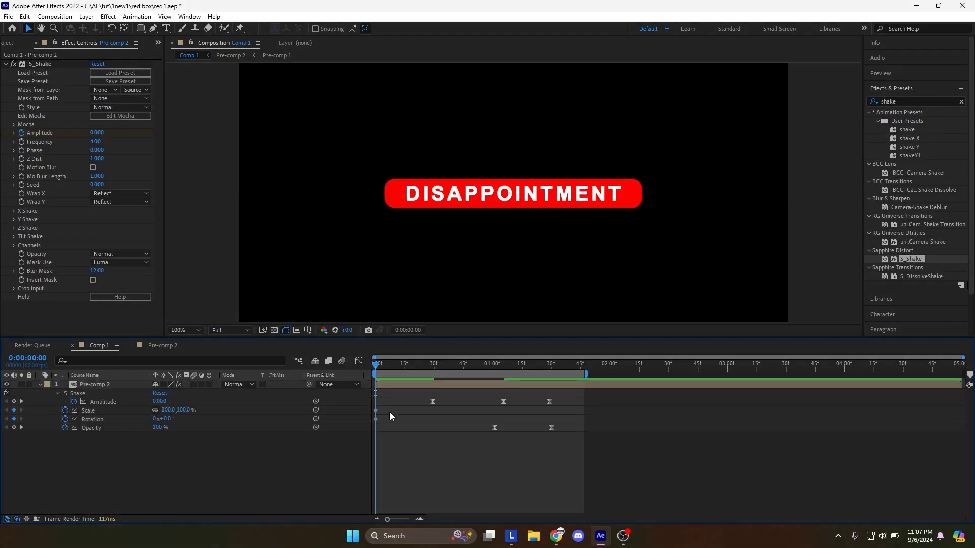
- Set Pre-comp 2's Rotation to -15° and its Scale to 0% at 0:00
drag(164, 417, 168, 418)
click(168, 419)
text(-15)
key(Return)
click(204, 444)
click(184, 410)
text(0)
key(Return)
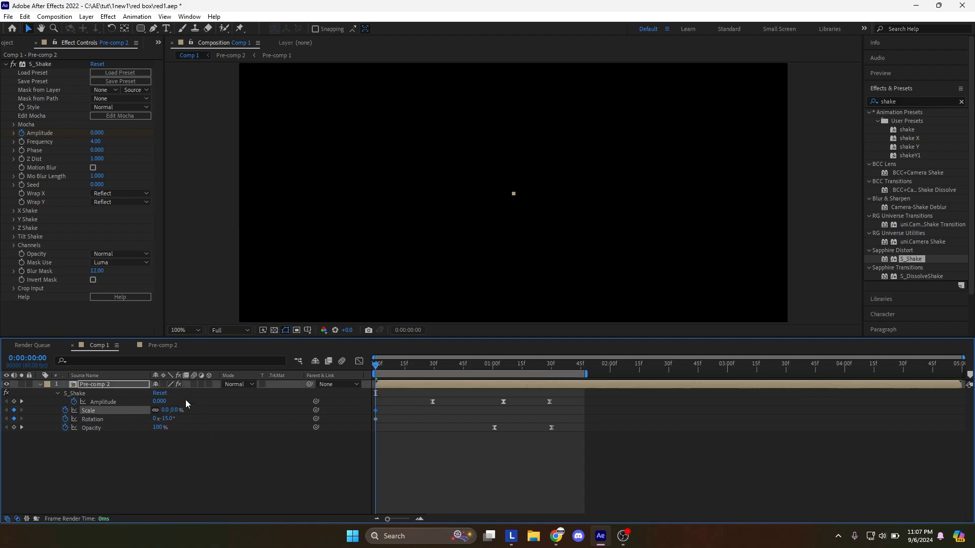
- Keyframe Pre-comp 2's Scale at 100% and its Rotation at 0° at 1:00
click(492, 368)
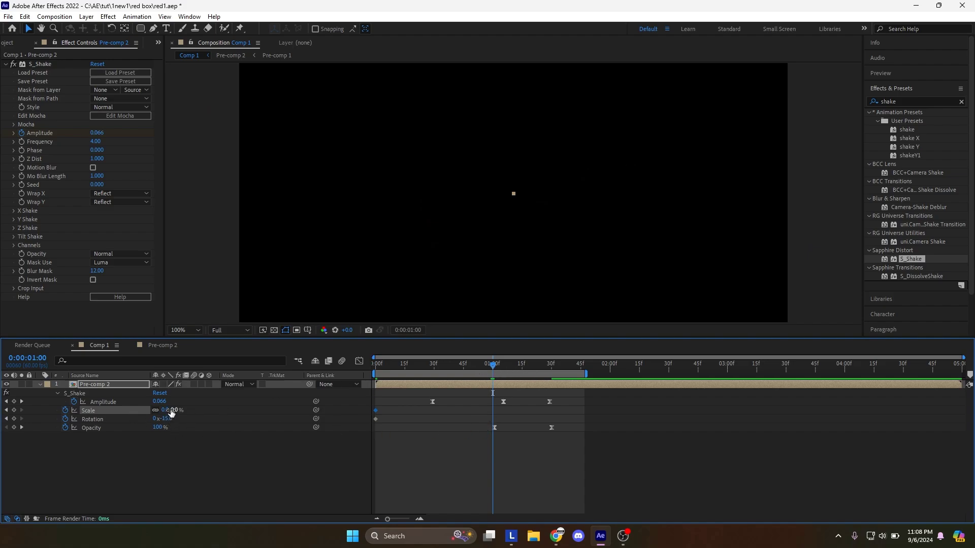
key(Return)
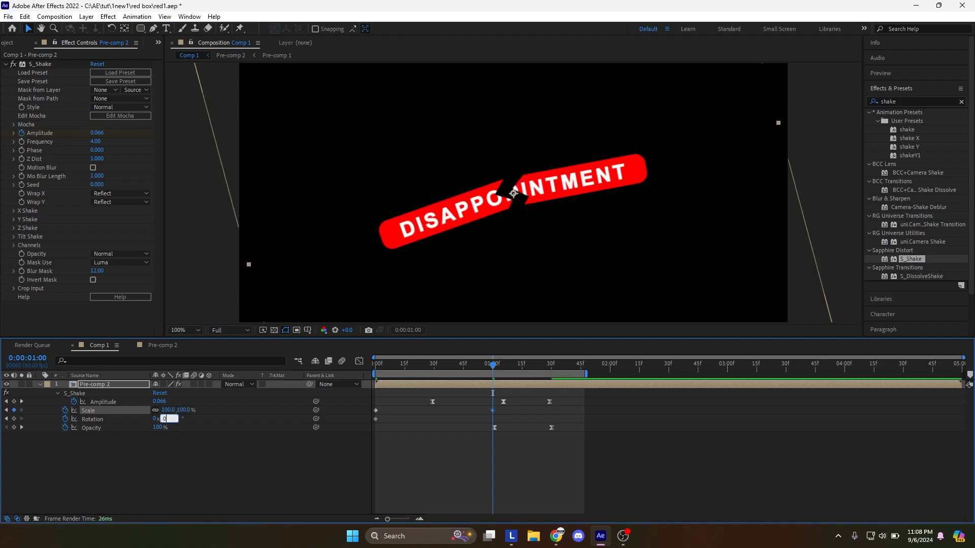
text(0)
key(Return)
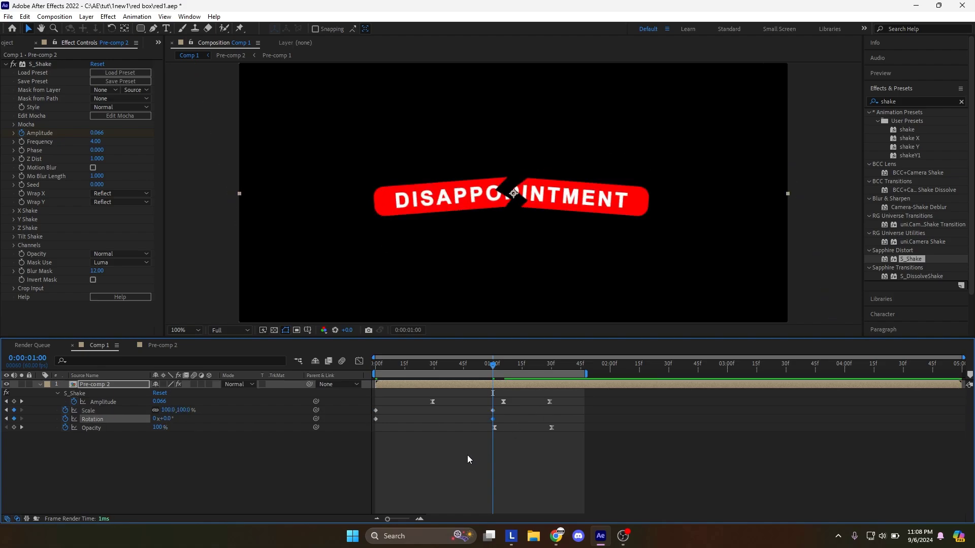
- Apply Easy Ease to the Scale and Rotation keyframes and reshape their speed curves to peak early, around 0:15
drag(502, 409, 377, 424)
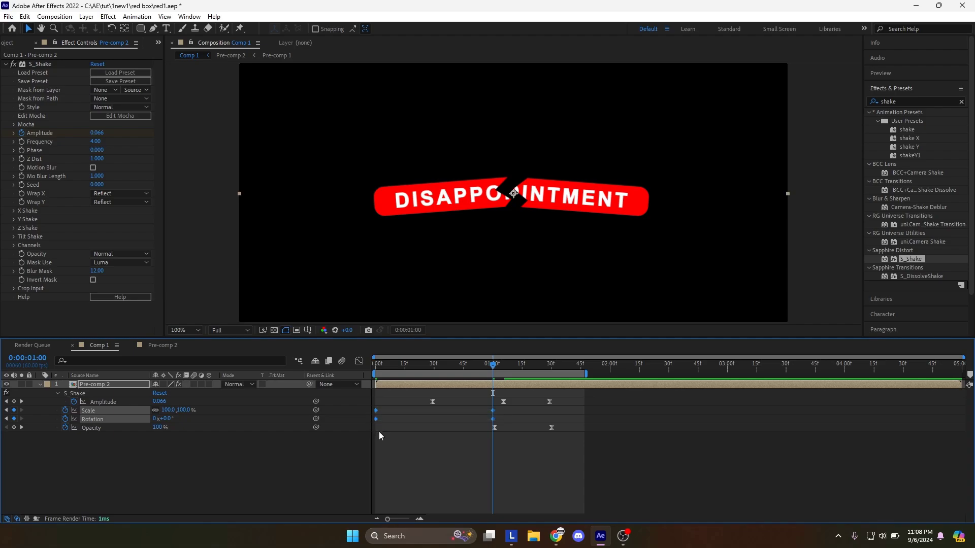
key(F9)
click(360, 362)
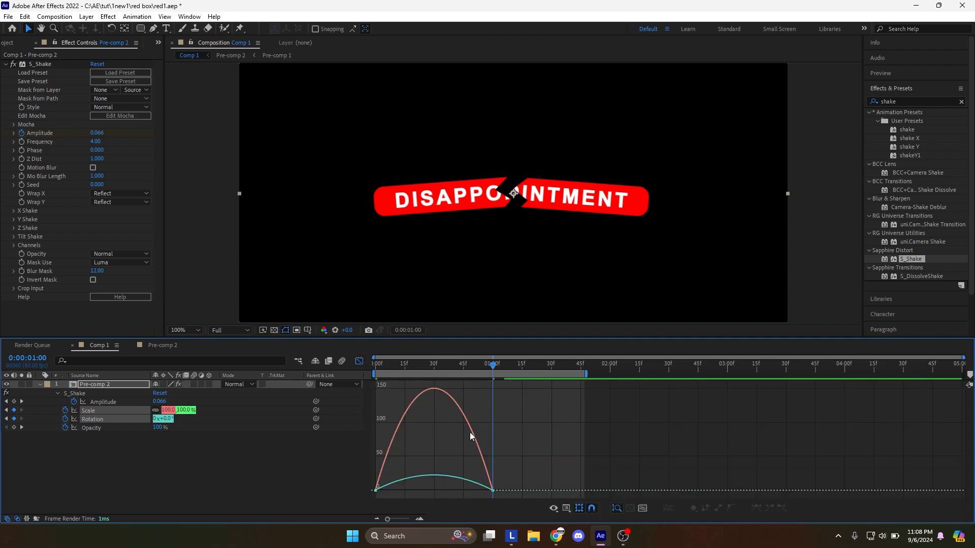
drag(473, 474, 446, 490)
click(522, 448)
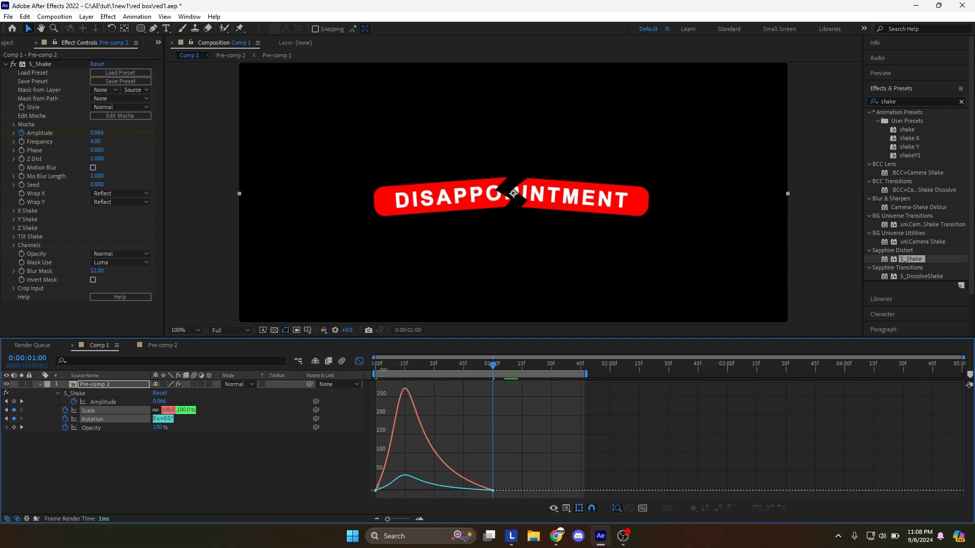
- Preview the intro animation from the first frame and close the graph editor
drag(492, 366, 348, 370)
key(space)
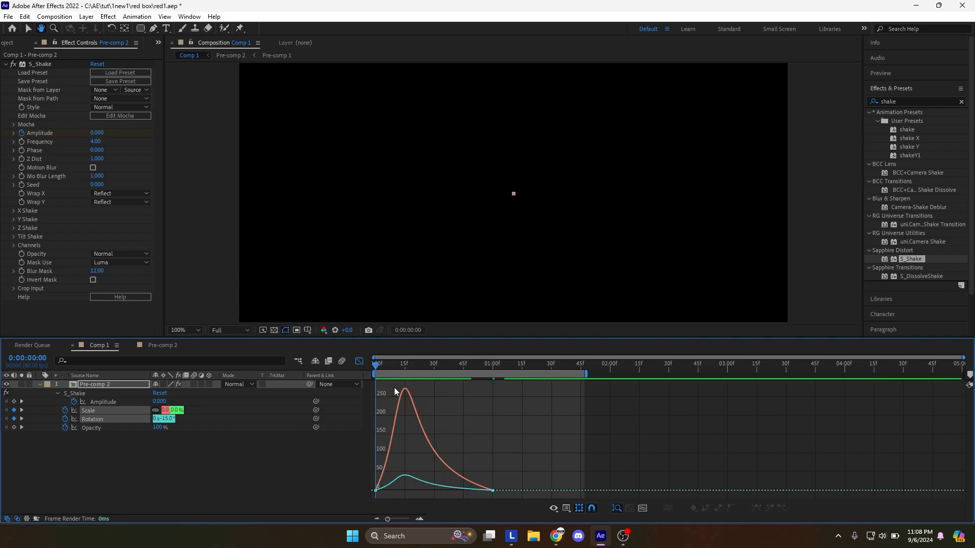
click(359, 361)
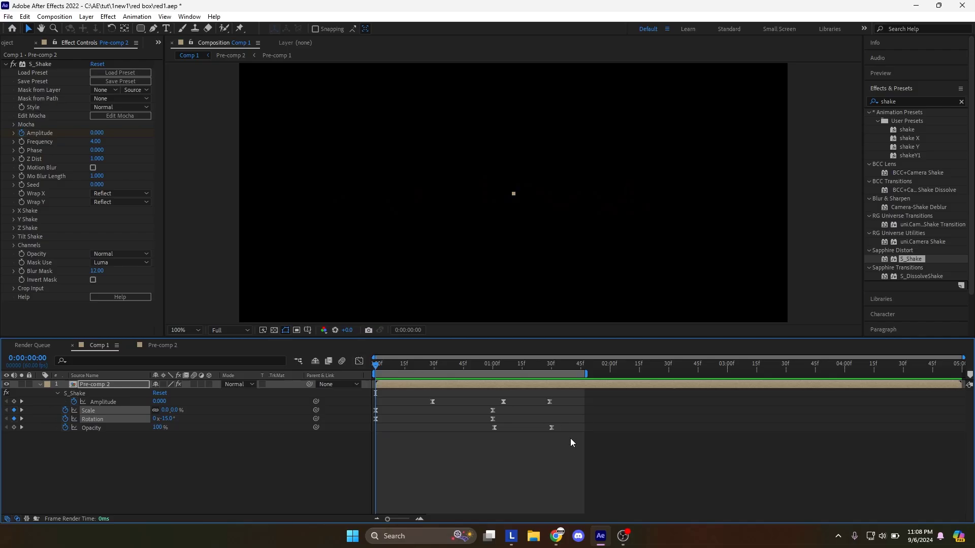